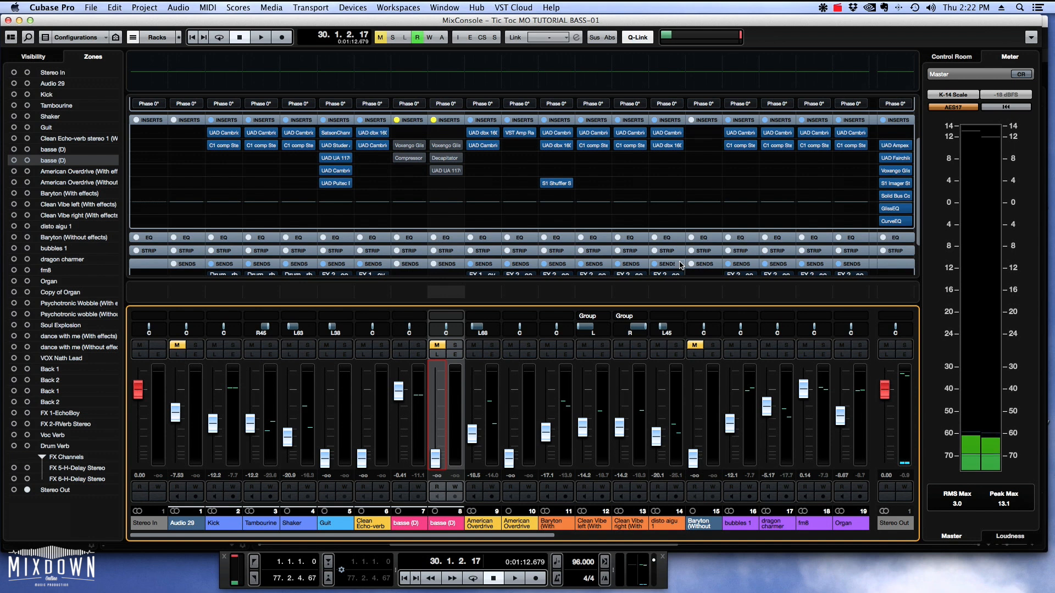
- Play the full mix from bar 30, solo the first bass channel (track 7), and play it alone
{"action": "key", "text": "space"}
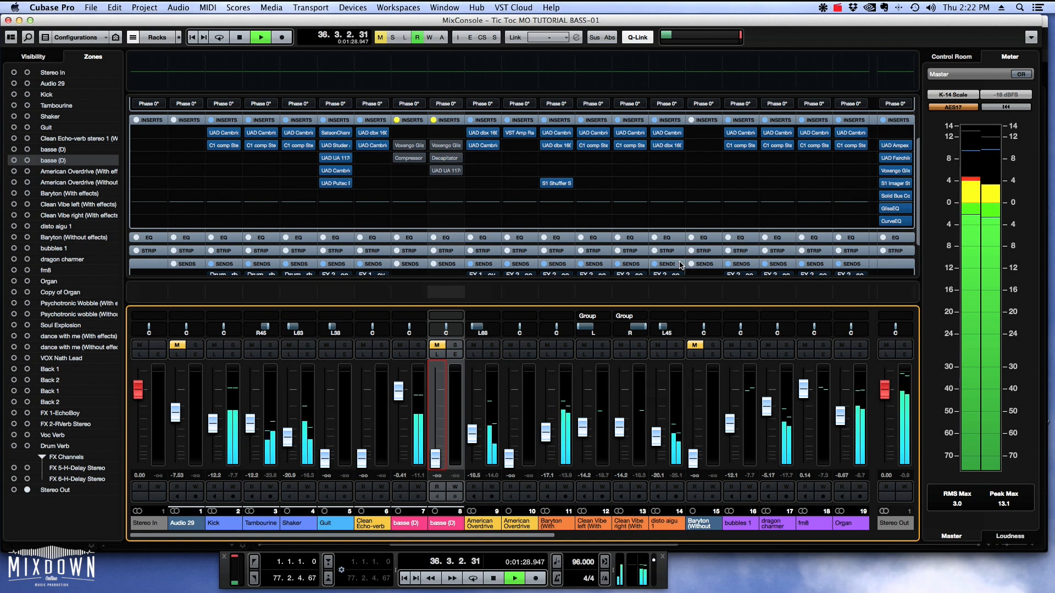
{"action": "key", "text": "space"}
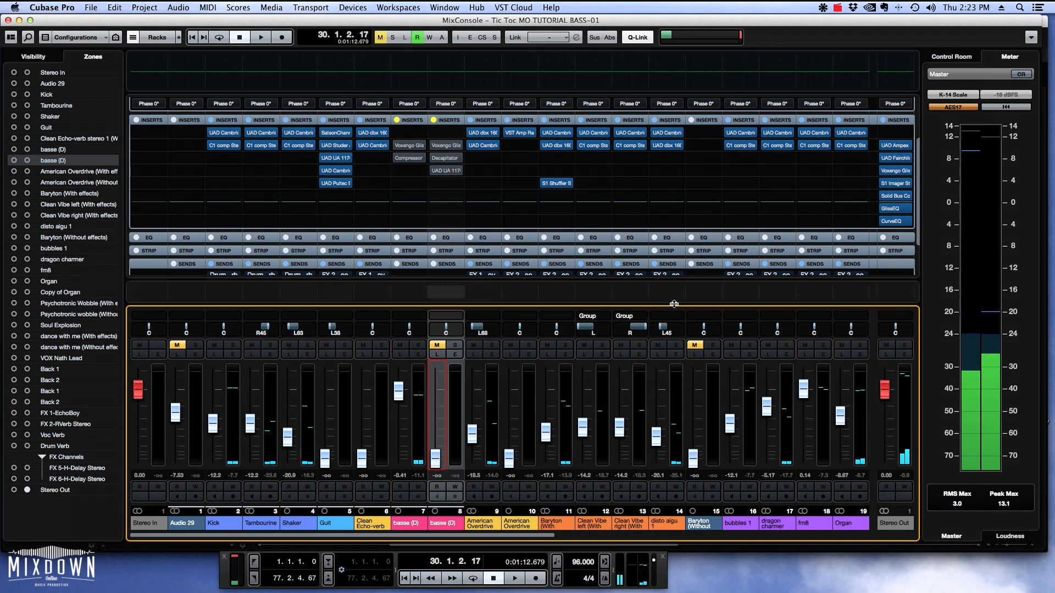
{"action": "left_click", "coordinate": [418, 345]}
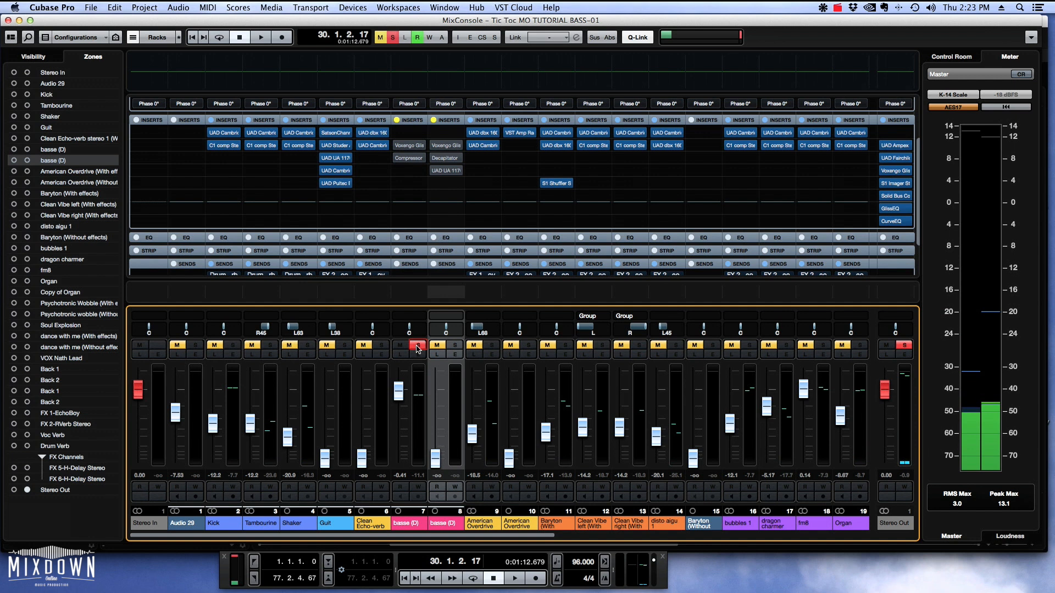
{"action": "key", "text": "space"}
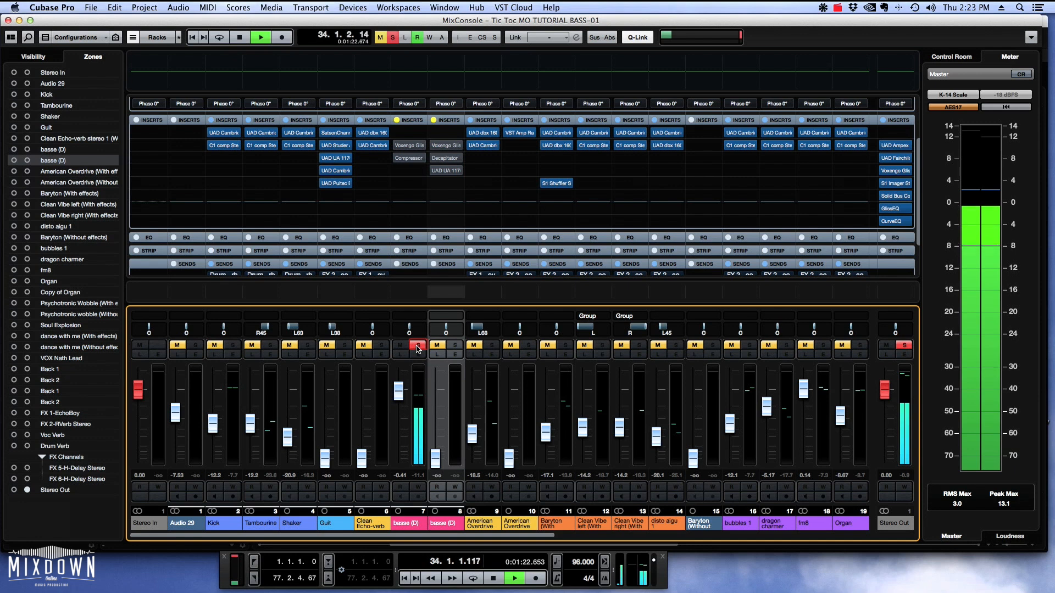
{"action": "key", "text": "space"}
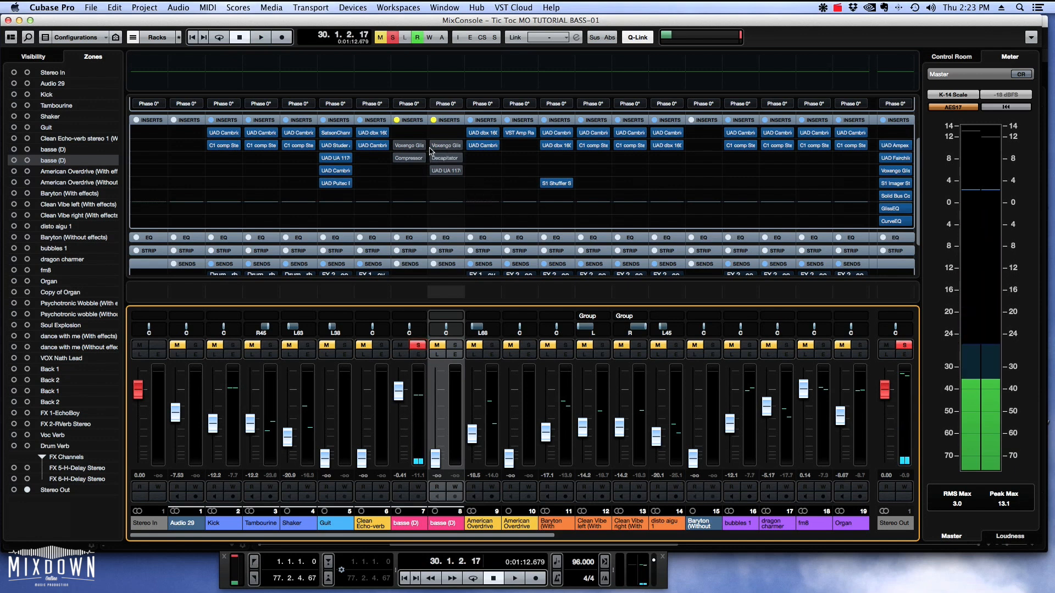
- Activate and open GlissEQ on the first bass channel and set its high-pass filter to 51.8 Hz with a bandwidth of 1.26
{"action": "left_click", "coordinate": [410, 146]}
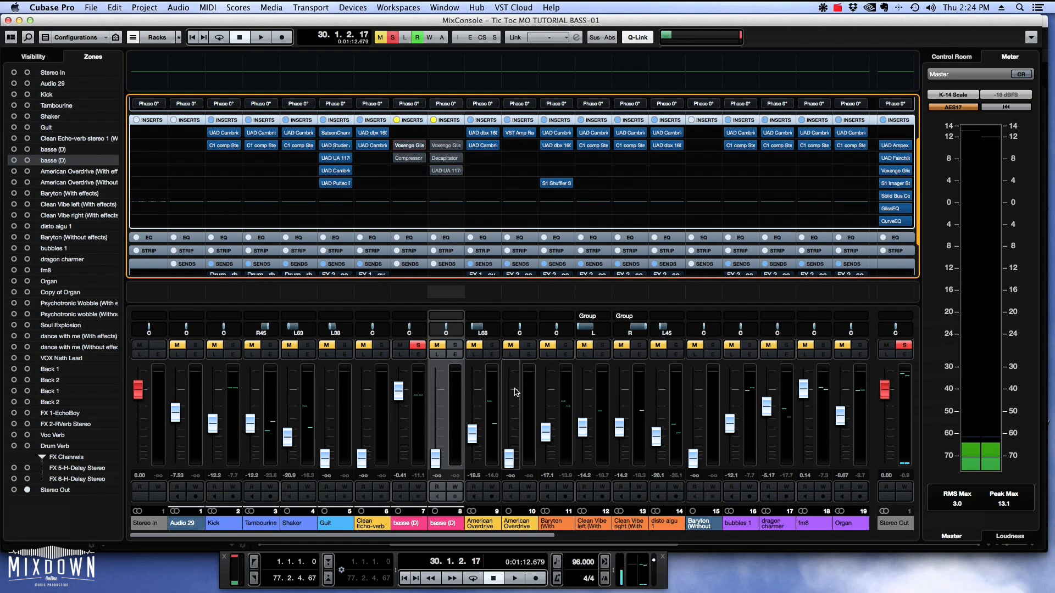
{"action": "left_click", "coordinate": [409, 145]}
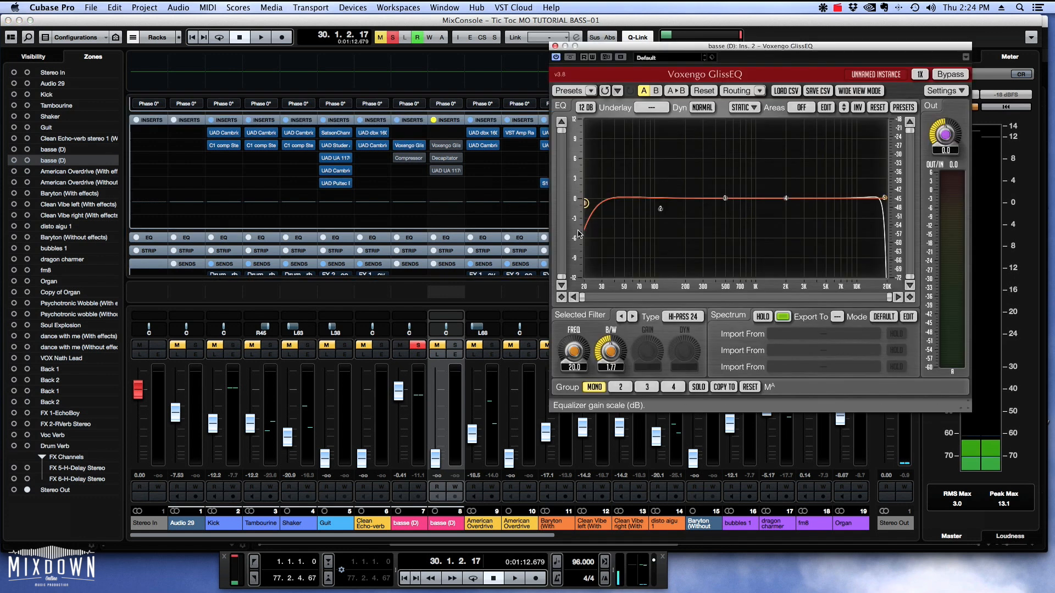
{"action": "left_click_drag", "start_coordinate": [586, 204], "coordinate": [594, 231]}
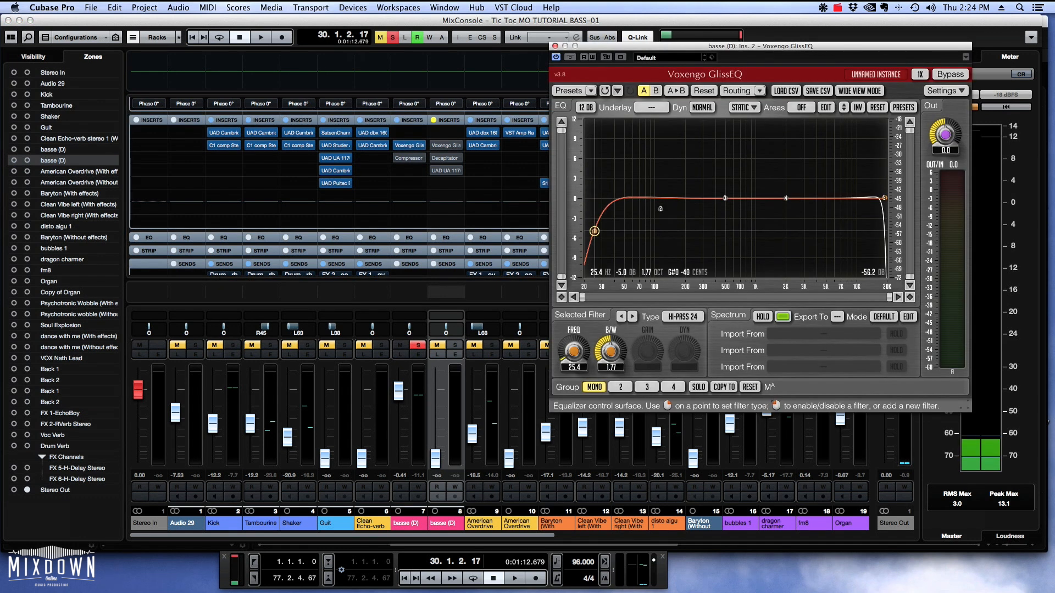
{"action": "right_click", "coordinate": [595, 232]}
{"action": "left_click", "coordinate": [640, 349]}
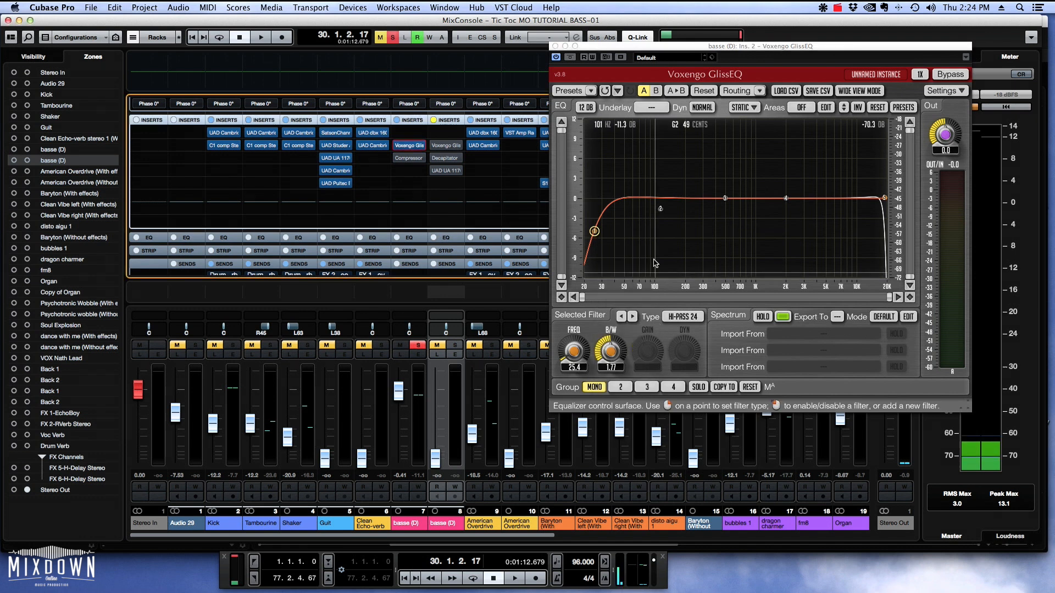
{"action": "left_click_drag", "start_coordinate": [594, 231], "coordinate": [628, 220]}
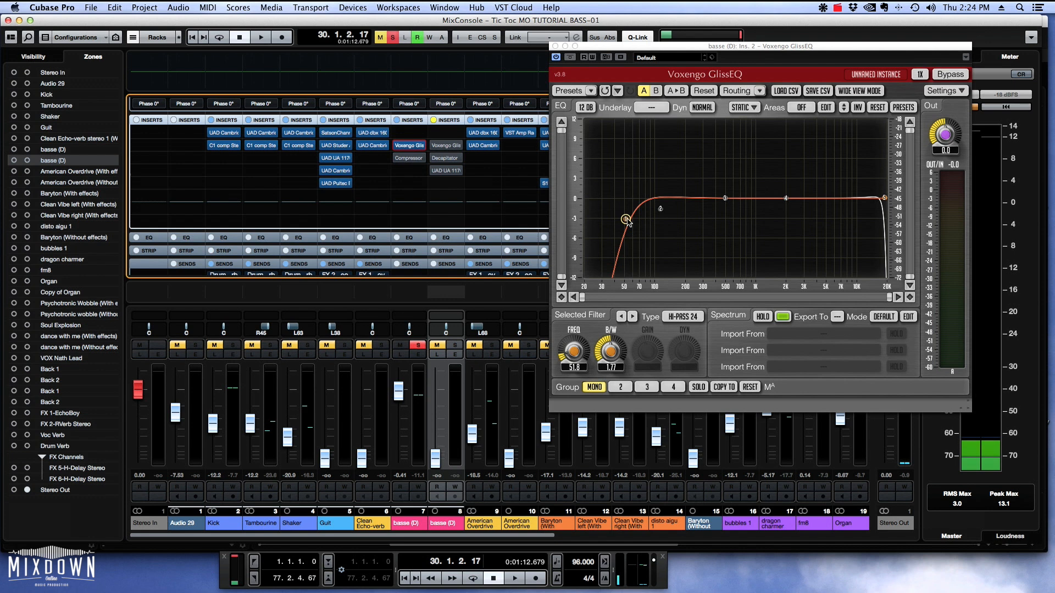
{"action": "left_click", "coordinate": [628, 220]}
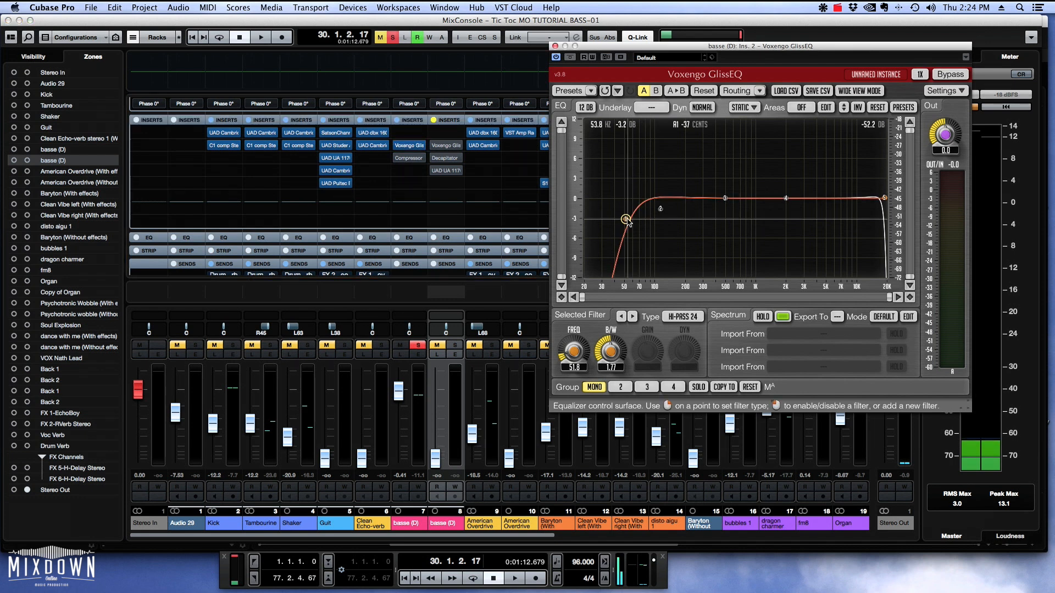
{"action": "left_click_drag", "start_coordinate": [607, 350], "coordinate": [607, 346]}
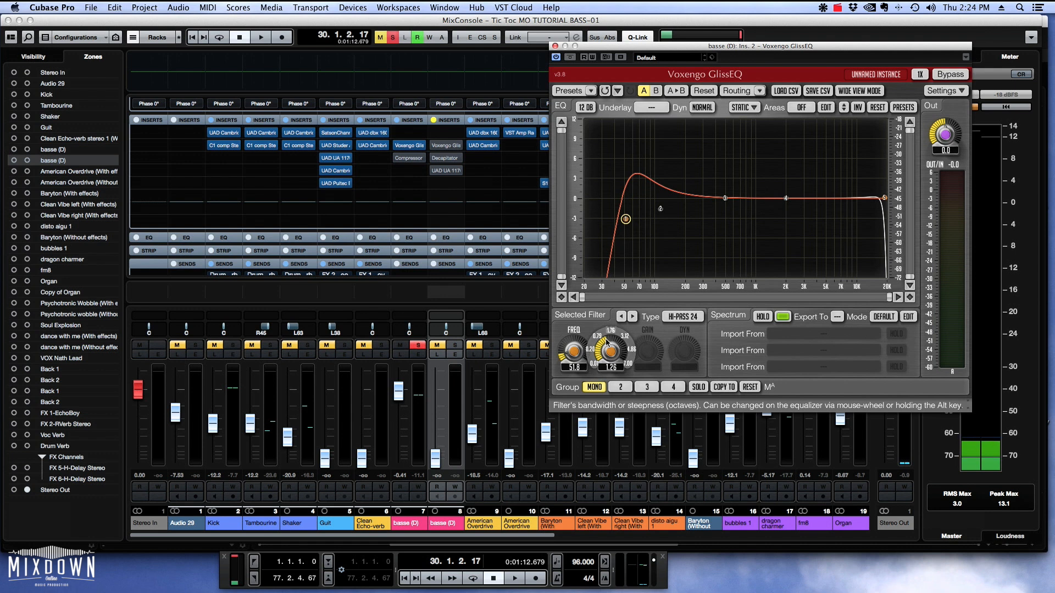
- Enable the low peaking filter at 116 Hz with -2.5 dB gain and bring the low-pass filter down to 11.5 kHz
{"action": "left_click", "coordinate": [661, 210]}
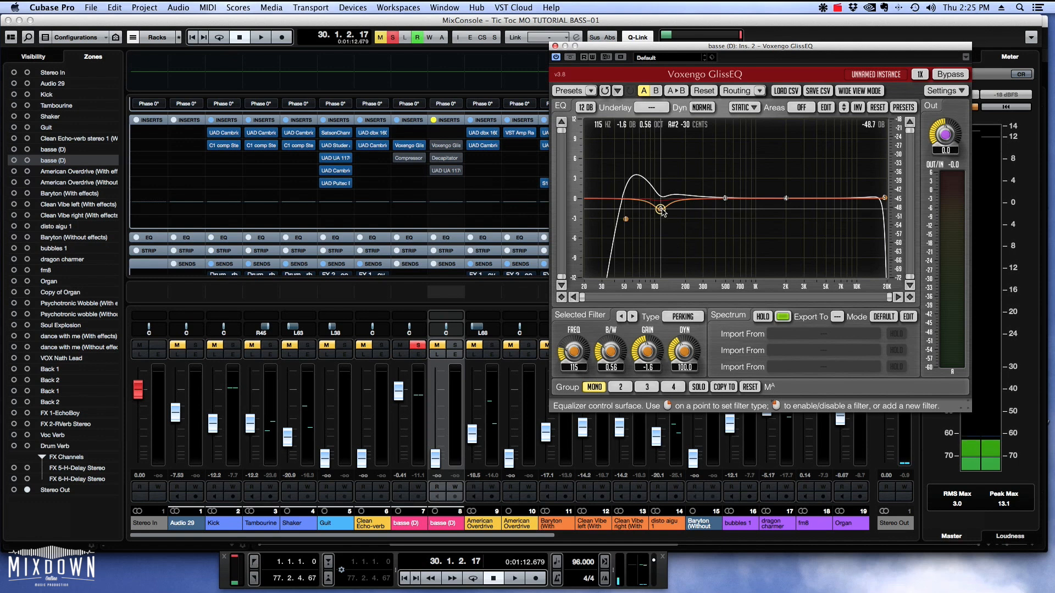
{"action": "left_click_drag", "start_coordinate": [663, 212], "coordinate": [661, 214]}
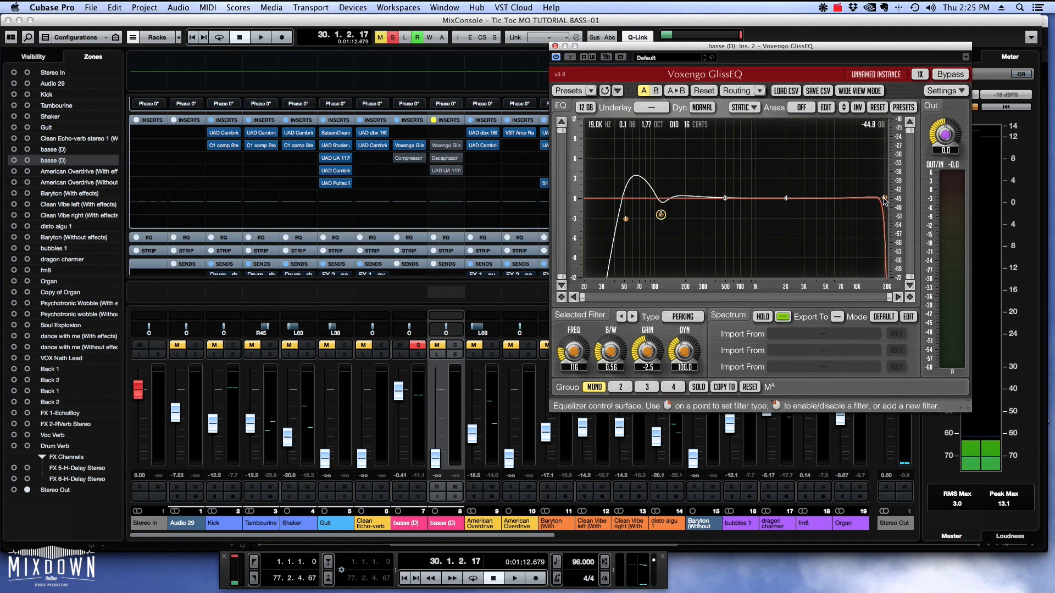
{"action": "left_click_drag", "start_coordinate": [885, 199], "coordinate": [862, 198]}
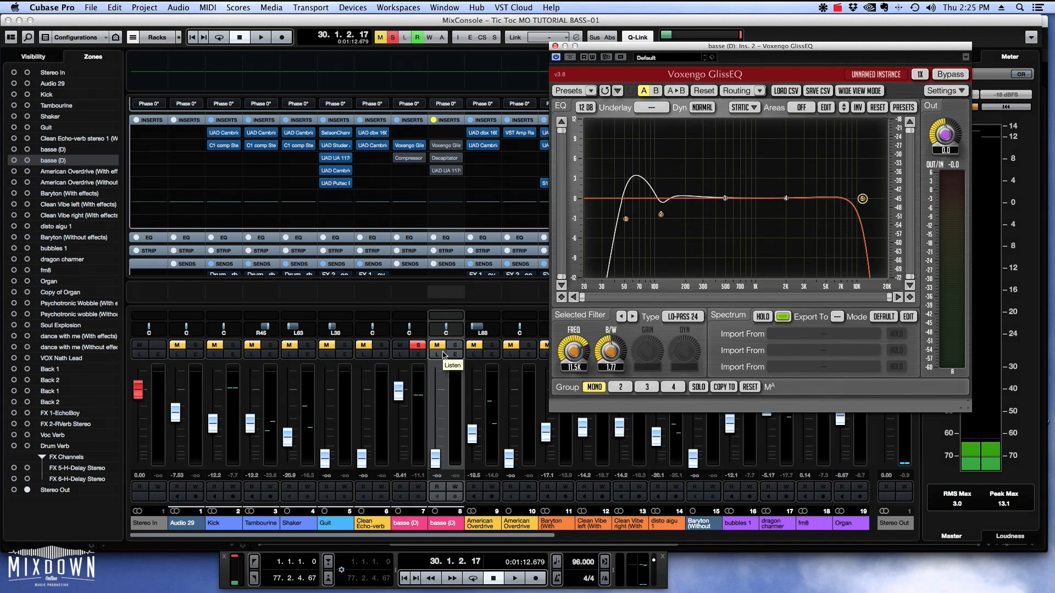
- Lower the GlissEQ low-pass filter to 1.72 kHz while playing the soloed bass
{"action": "key", "text": "space"}
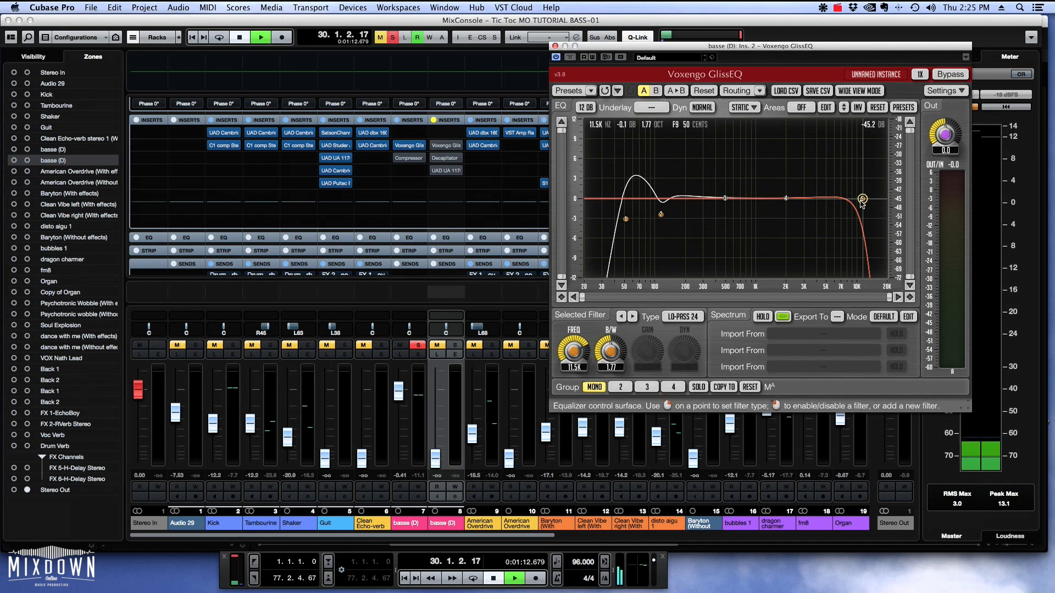
{"action": "left_click_drag", "start_coordinate": [863, 202], "coordinate": [787, 198]}
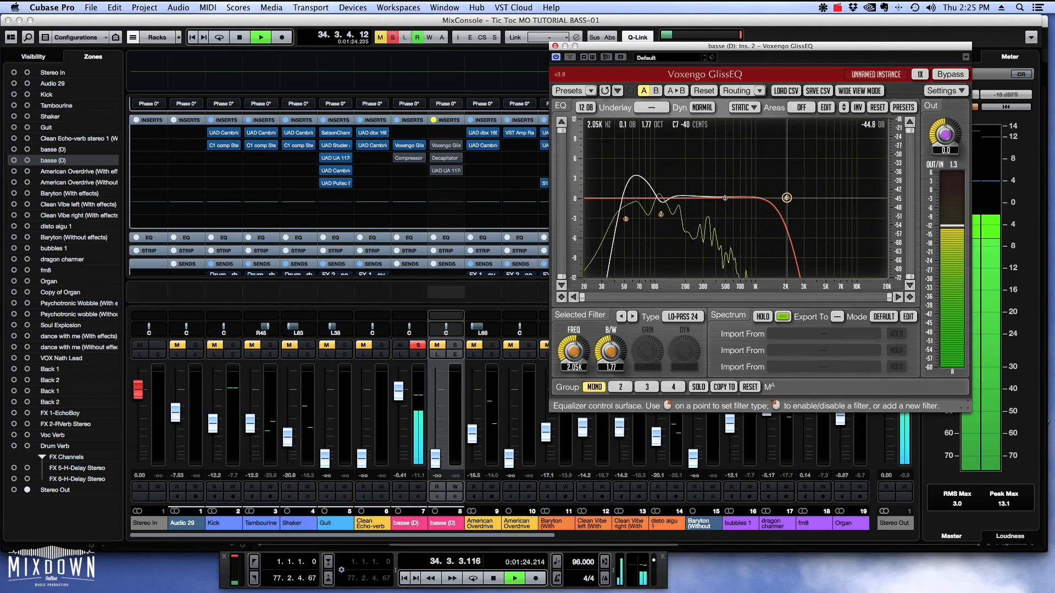
{"action": "left_click_drag", "start_coordinate": [787, 198], "coordinate": [778, 199]}
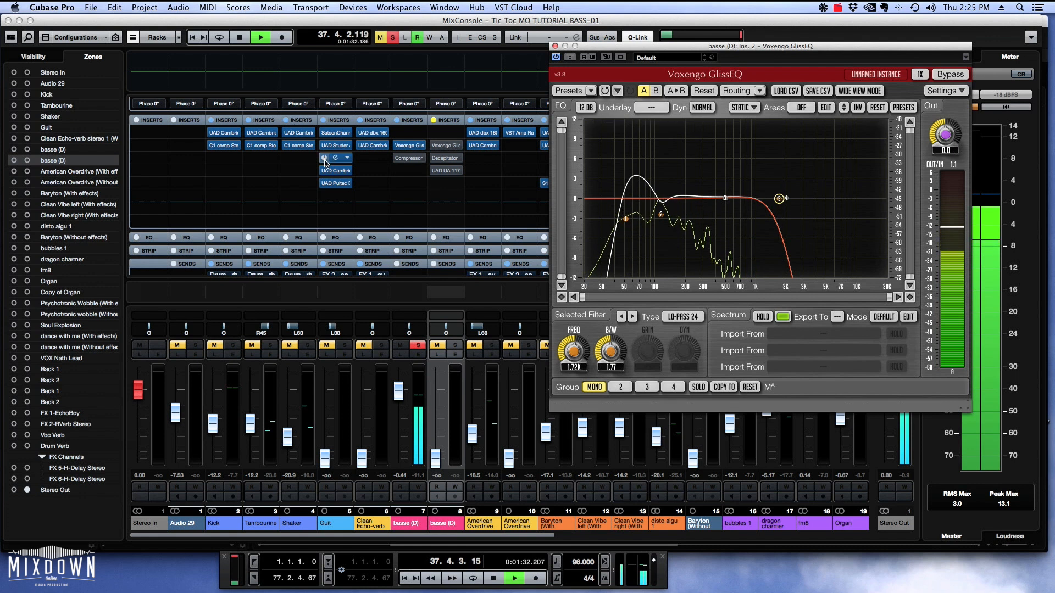
{"action": "left_click", "coordinate": [509, 117]}
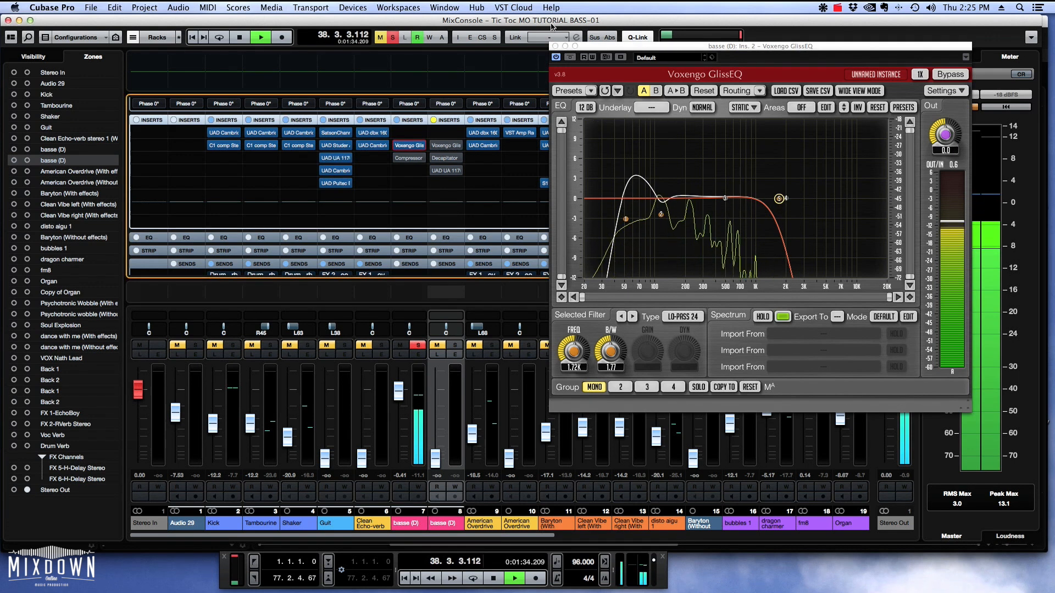
{"action": "key", "text": "space"}
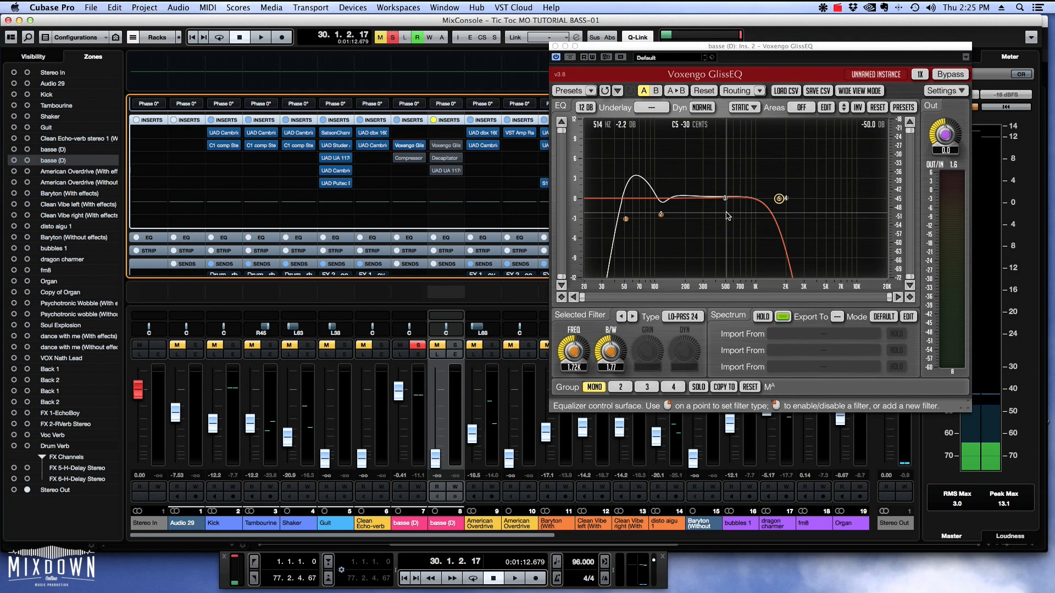
- Shape the low-pass filter during playback, setting it to 1.80 kHz with a bandwidth of 1.17
{"action": "left_click", "coordinate": [780, 199]}
{"action": "scroll", "coordinate": [780, 199], "scroll_direction": "up", "scroll_amount": 3}
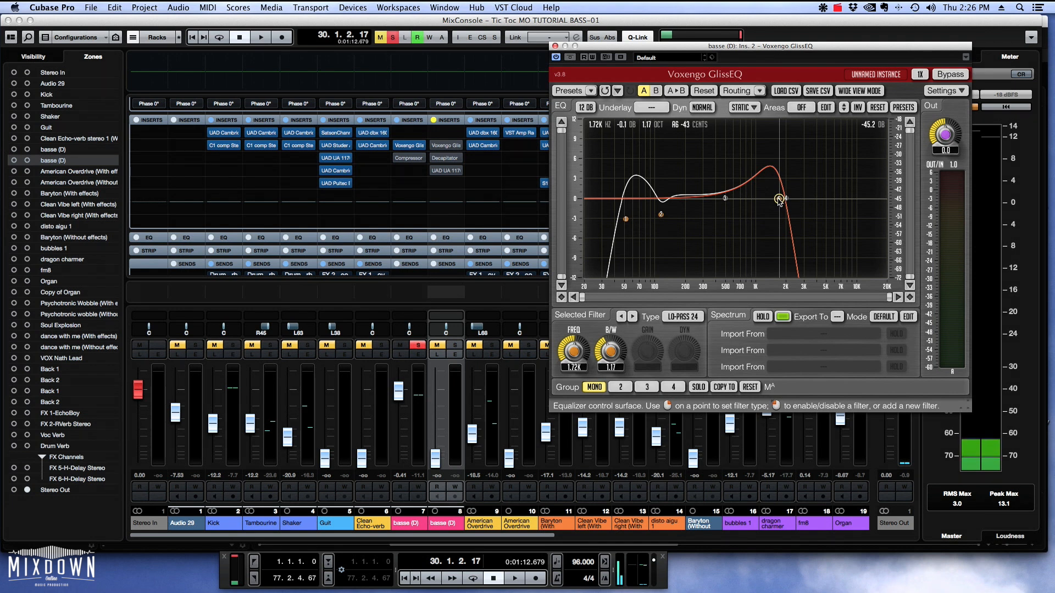
{"action": "key", "text": "space"}
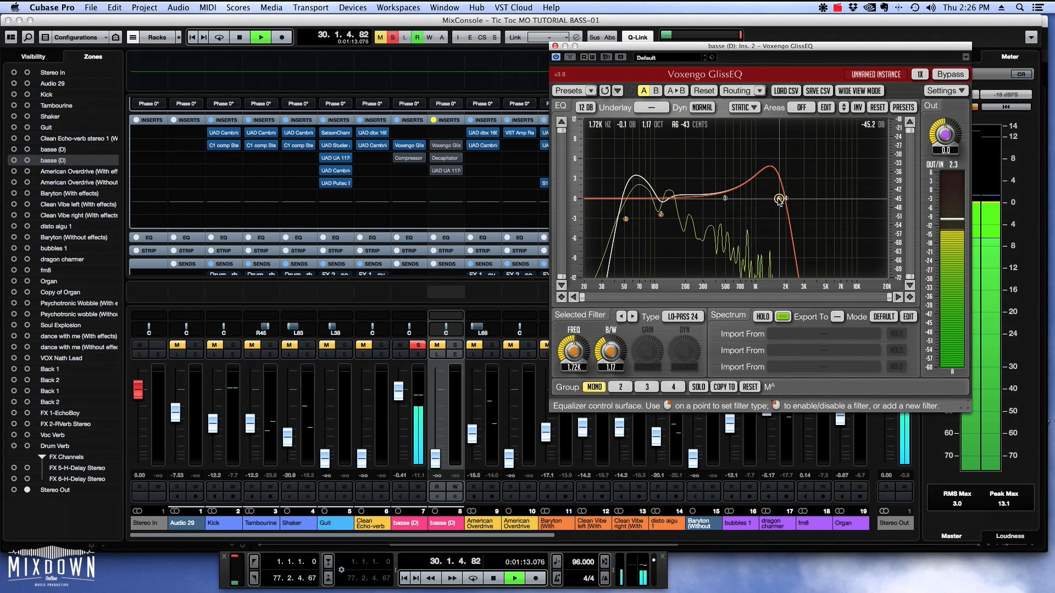
{"action": "scroll", "coordinate": [779, 201], "scroll_direction": "down", "scroll_amount": 5}
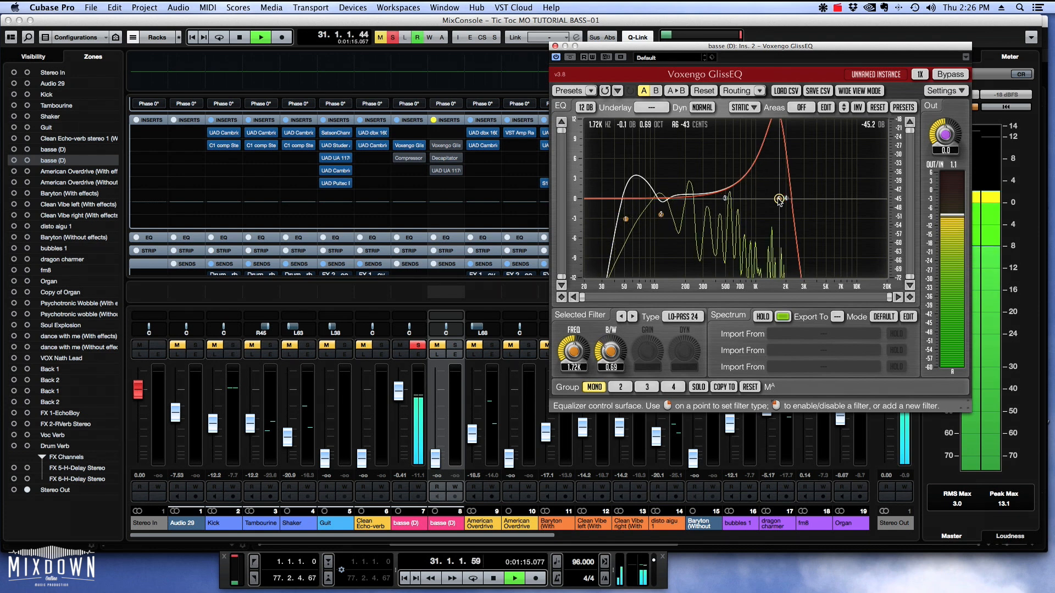
{"action": "scroll", "coordinate": [778, 200], "scroll_direction": "down", "scroll_amount": 2}
{"action": "mouse_move", "coordinate": [779, 199]}
{"action": "left_mouse_down"}
{"action": "mouse_move", "coordinate": [760, 200]}
{"action": "mouse_move", "coordinate": [781, 199]}
{"action": "left_mouse_up"}
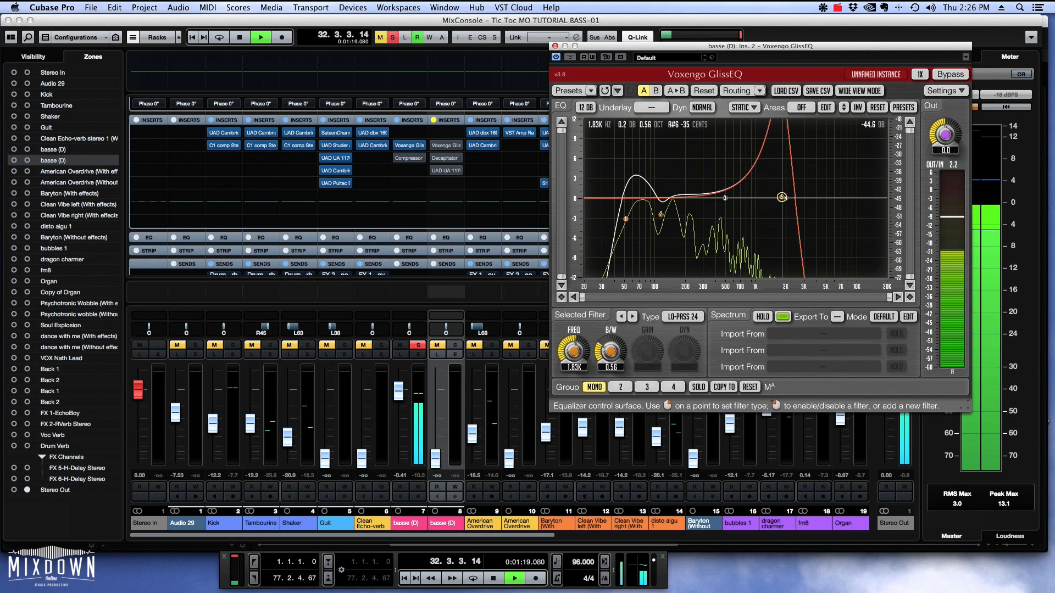
{"action": "scroll", "coordinate": [782, 199], "scroll_direction": "up", "scroll_amount": 5}
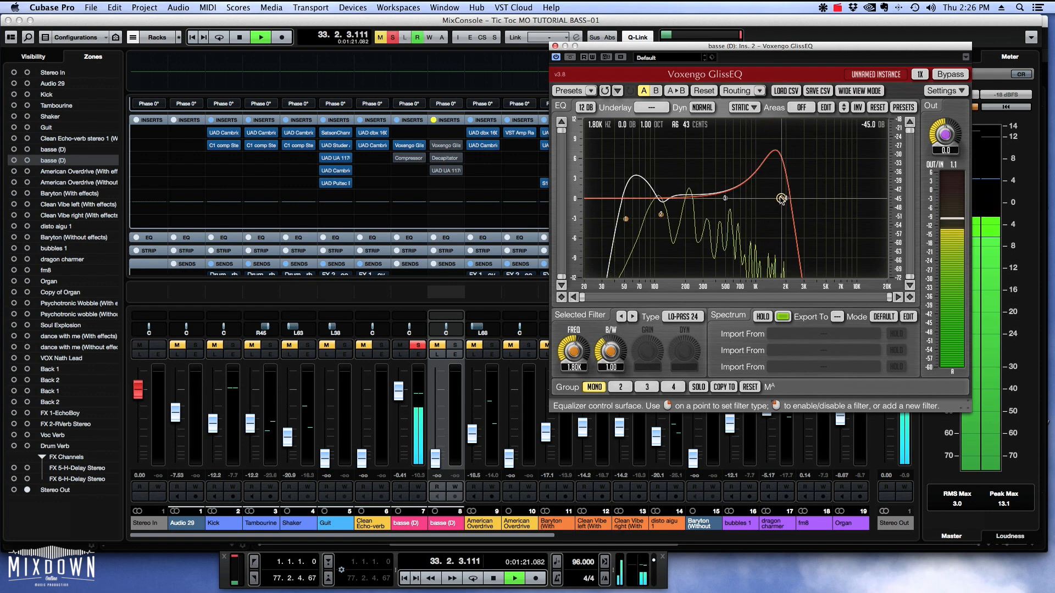
{"action": "scroll", "coordinate": [781, 199], "scroll_direction": "up", "scroll_amount": 2}
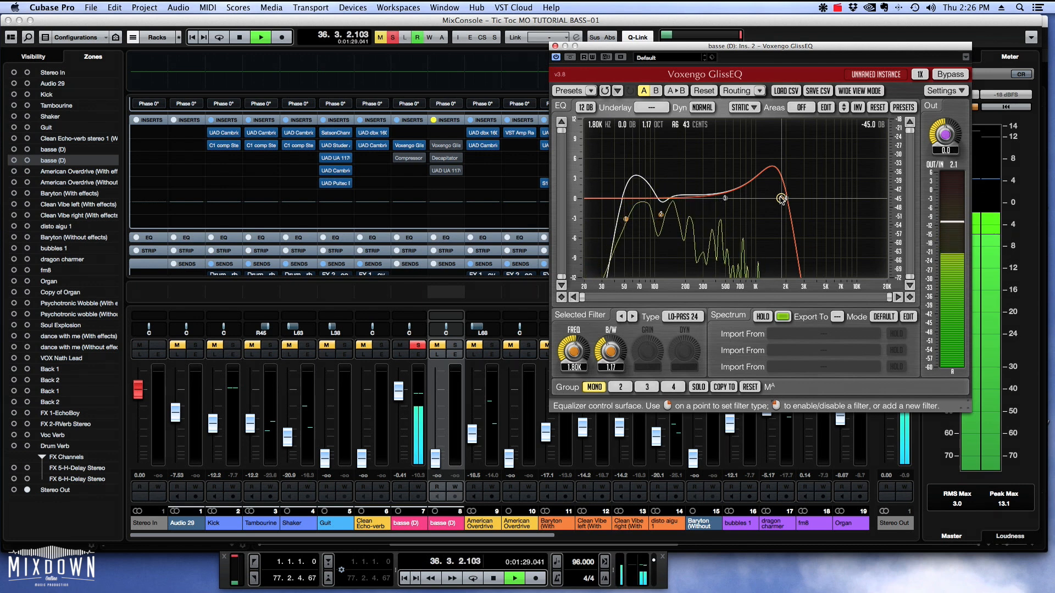
{"action": "key", "text": "space"}
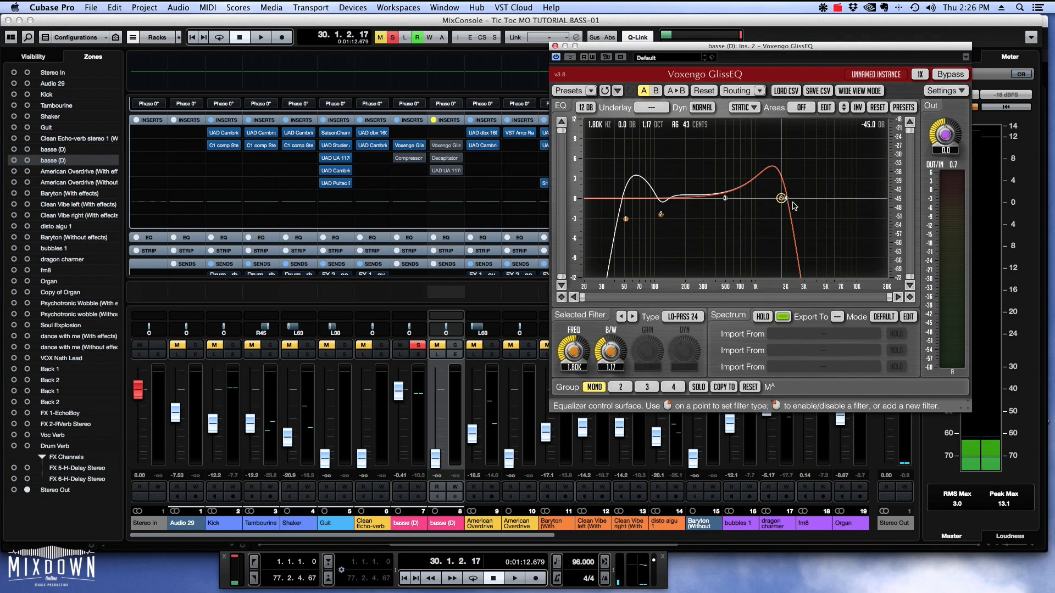
- Activate and open the Compressor insert on the first bass channel and play the bass through it
{"action": "left_click", "coordinate": [399, 163]}
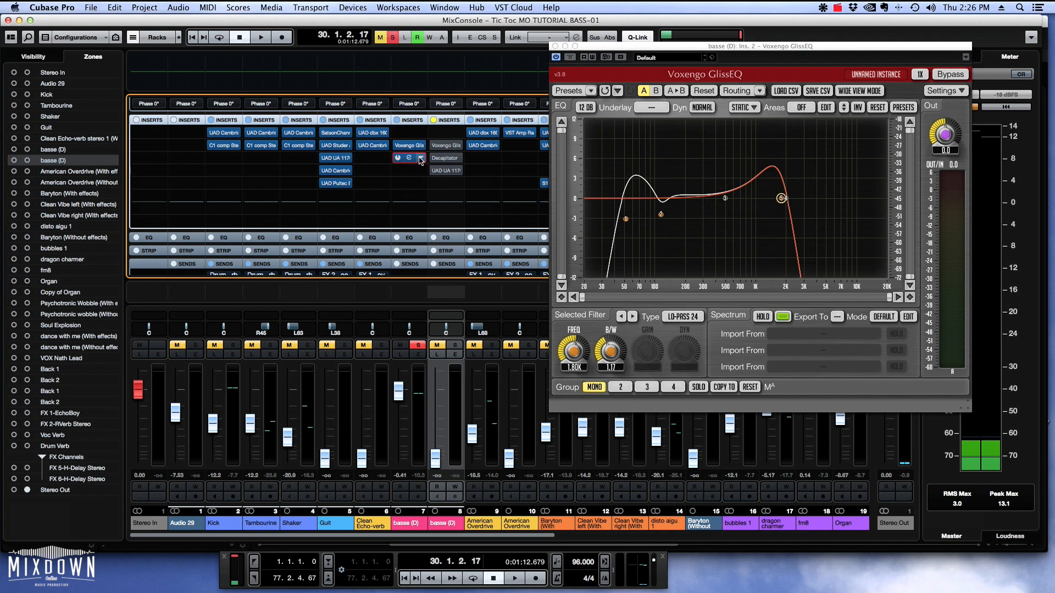
{"action": "left_click", "coordinate": [412, 159]}
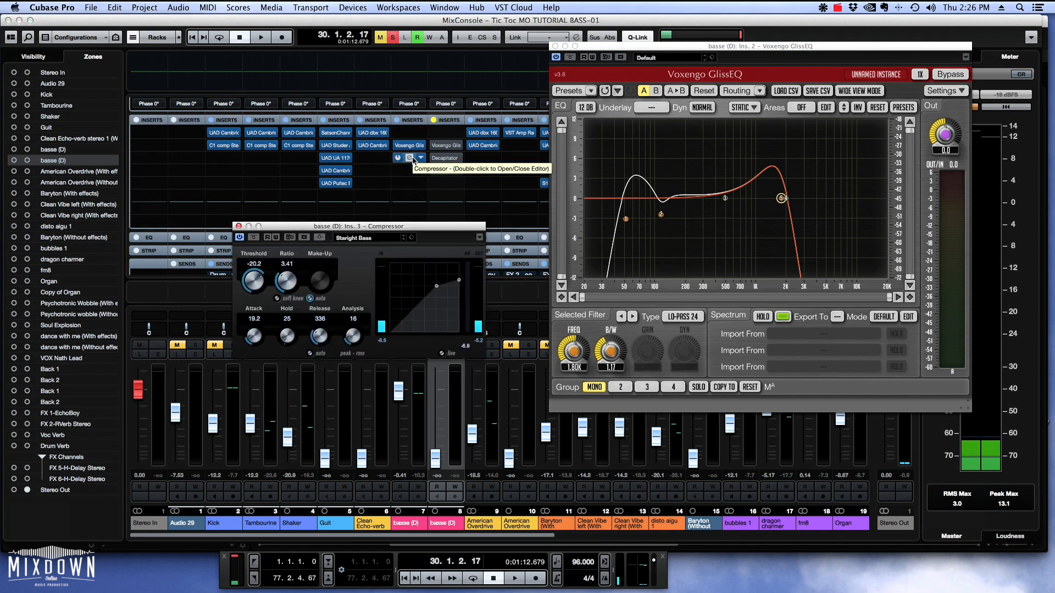
{"action": "left_click_drag", "start_coordinate": [431, 228], "coordinate": [456, 102]}
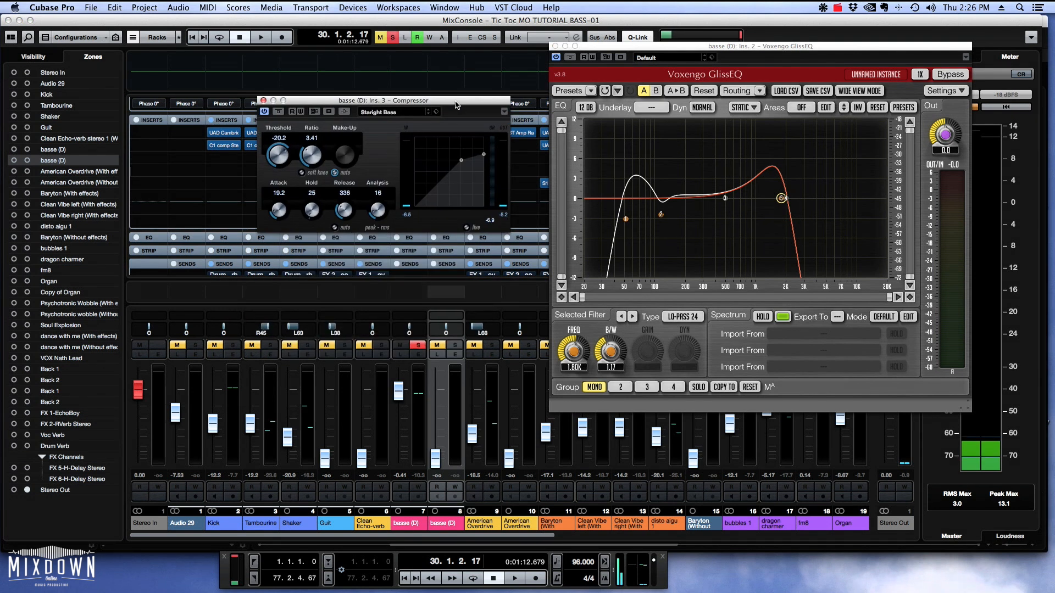
{"action": "key", "text": "space"}
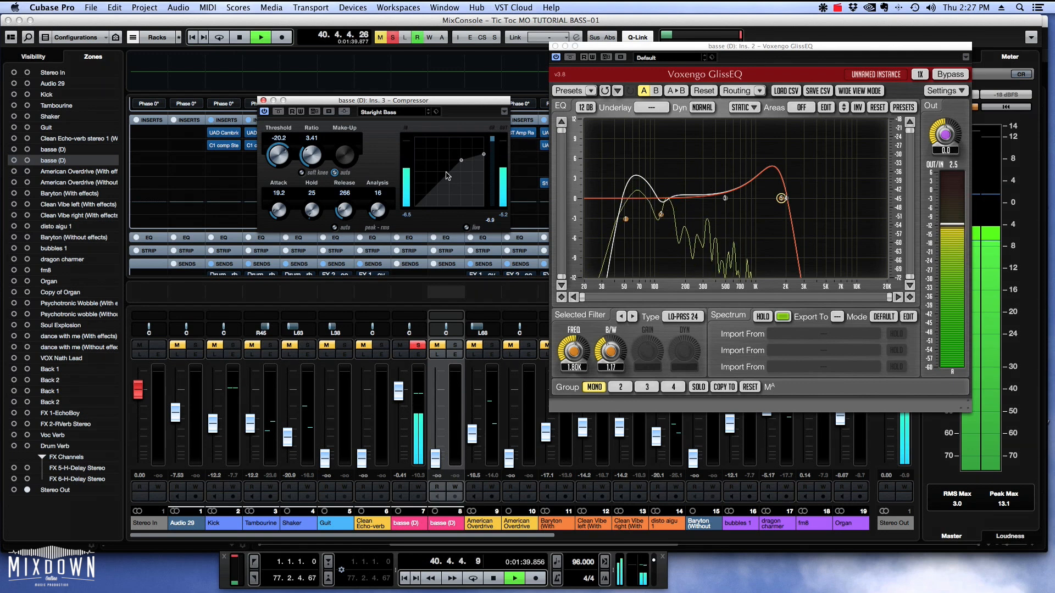
- Close the Compressor and GlissEQ windows and stop playback
{"action": "left_click", "coordinate": [264, 101]}
{"action": "left_click", "coordinate": [555, 46]}
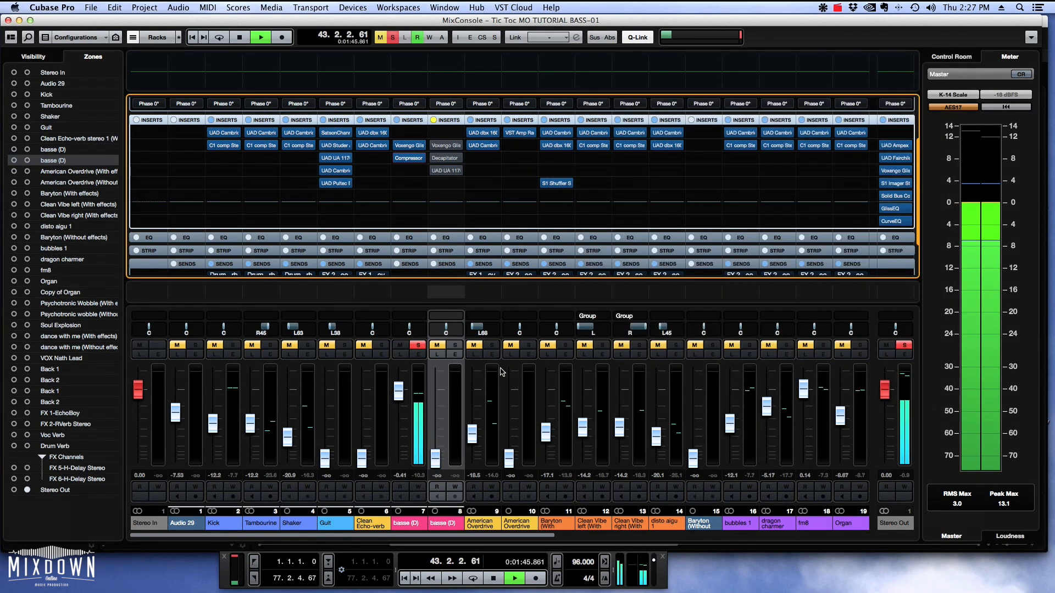
{"action": "key", "text": "space"}
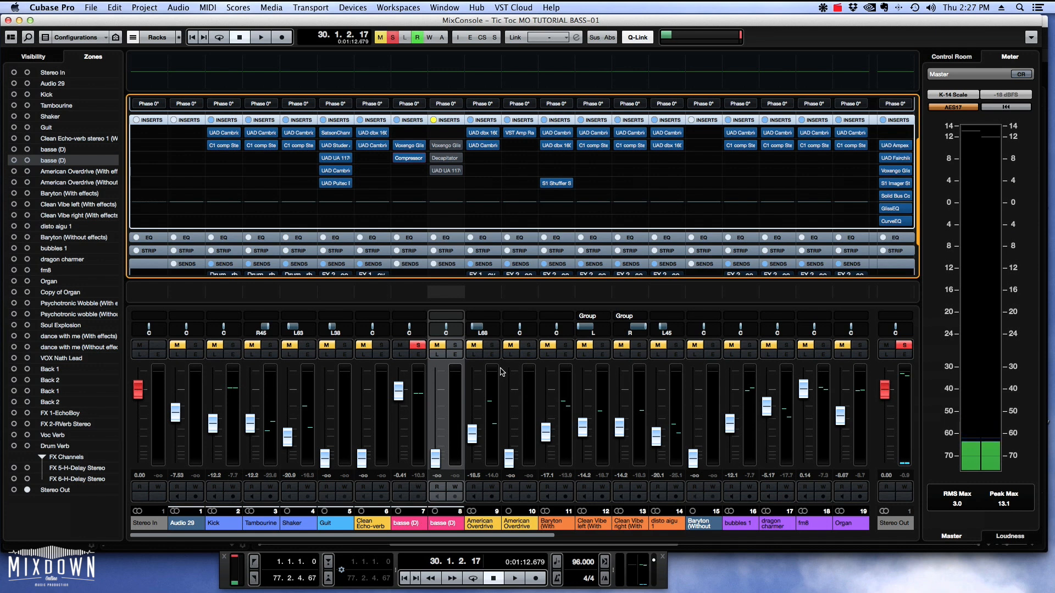
- Activate and open GlissEQ on the second bass channel (track 8) and enable its high-pass filter at 94.4 Hz
{"action": "left_click", "coordinate": [434, 147]}
{"action": "left_click", "coordinate": [448, 146]}
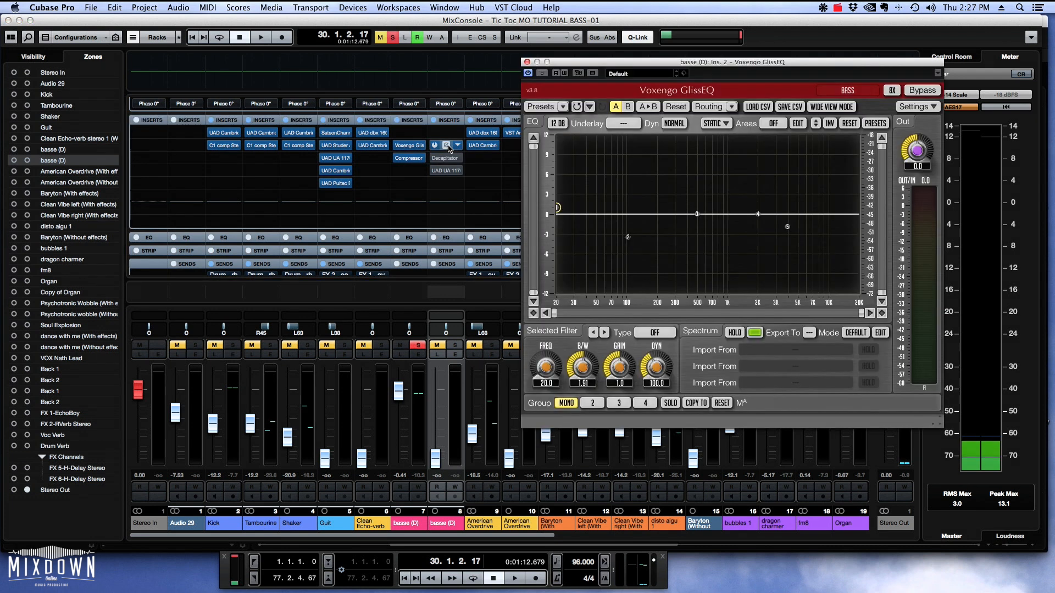
{"action": "double_click", "coordinate": [562, 228]}
{"action": "left_click_drag", "start_coordinate": [562, 228], "coordinate": [624, 250]}
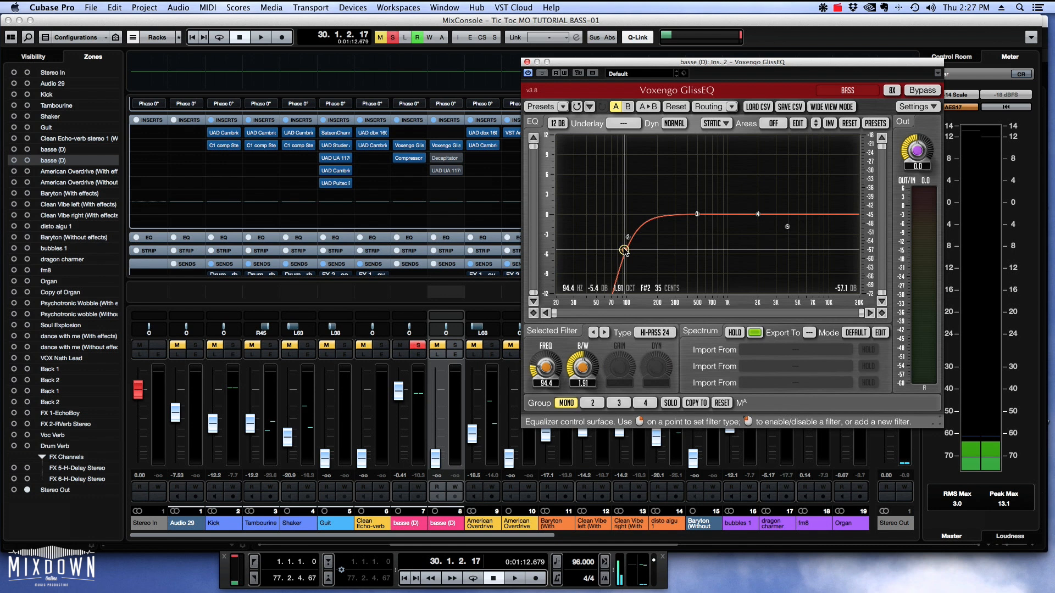
- With only the second bass channel soloed and its fader raised to about -1.25 dB, set its high-pass filter to 398 Hz during playback
{"action": "left_click", "coordinate": [420, 348]}
{"action": "left_click", "coordinate": [455, 345]}
{"action": "left_click_drag", "start_coordinate": [435, 457], "coordinate": [435, 387]}
{"action": "key", "text": "space"}
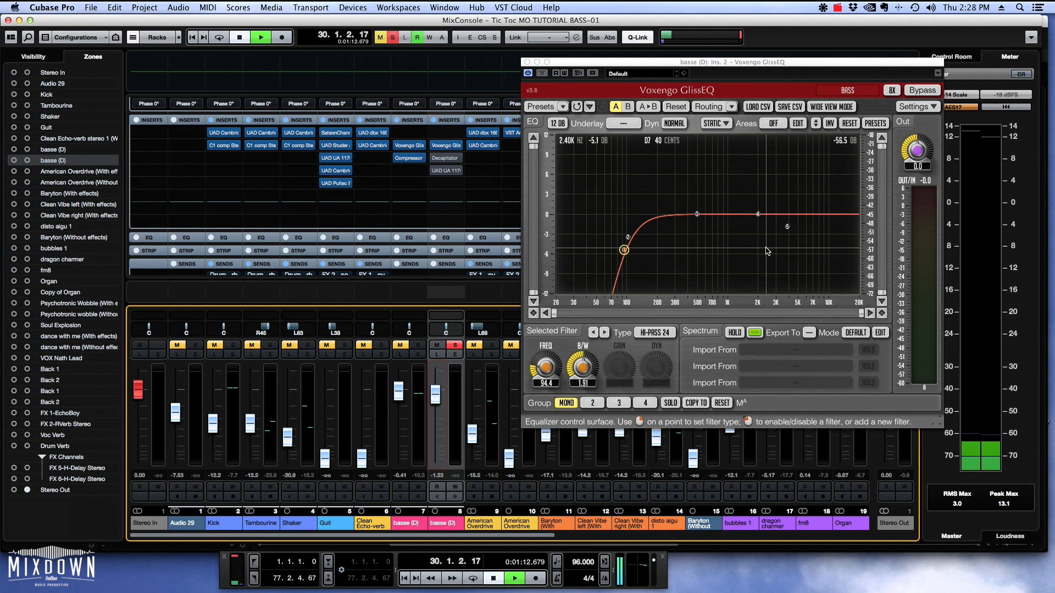
{"action": "left_click_drag", "start_coordinate": [624, 250], "coordinate": [687, 249]}
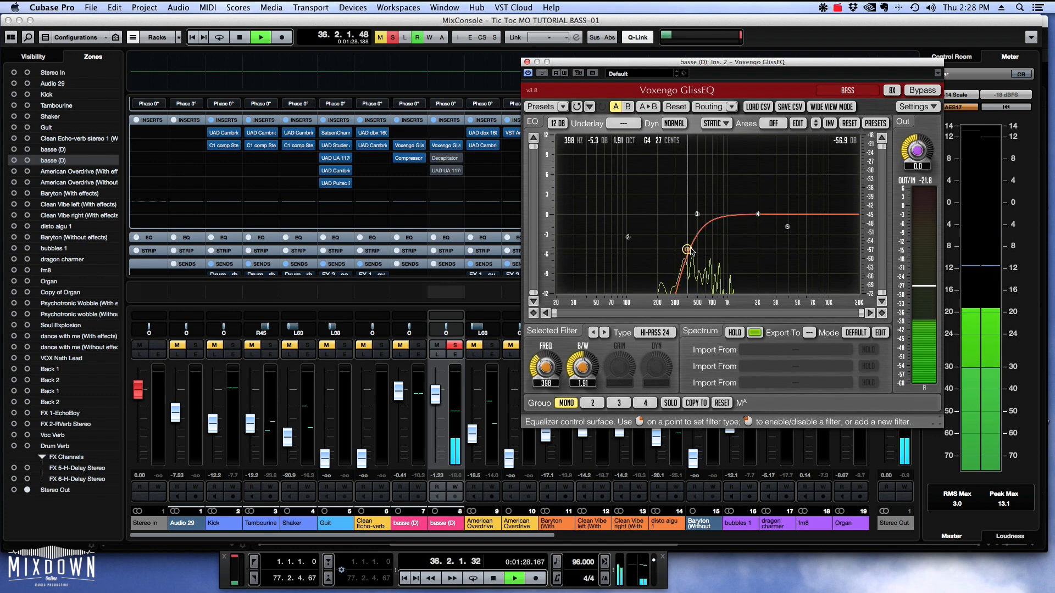
{"action": "key", "text": "space"}
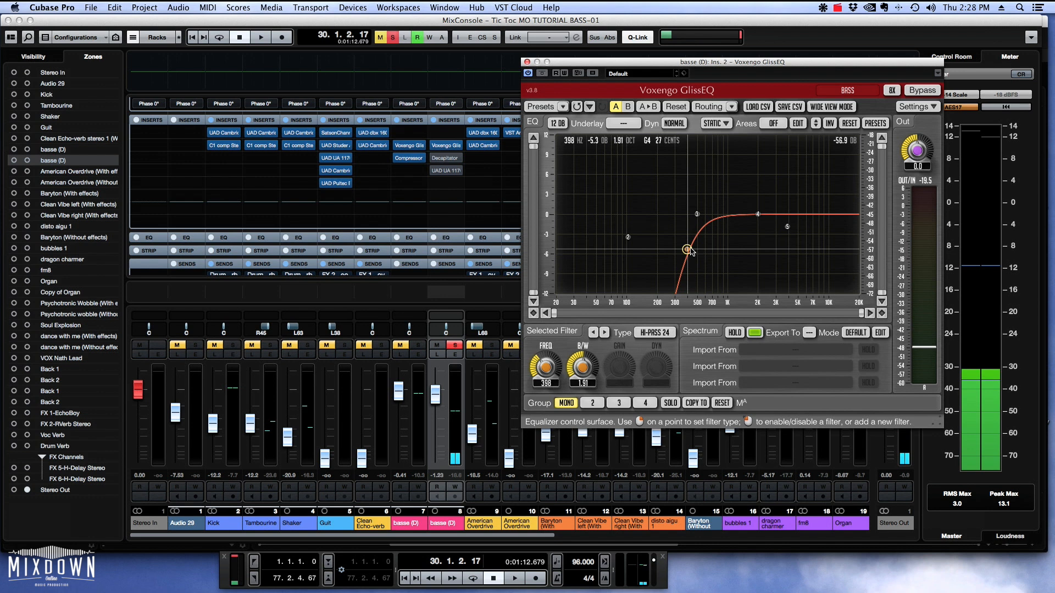
- Activate the Decapitator insert on the second bass channel and adjust its Drive during playback, with the channel fader at about -0.16 dB
{"action": "left_click", "coordinate": [447, 159]}
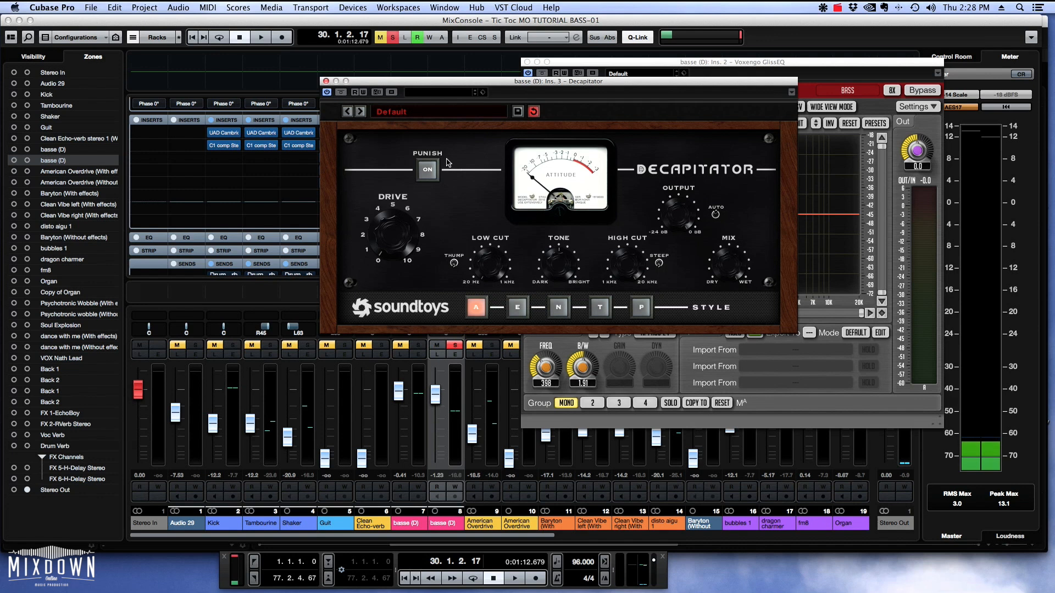
{"action": "key", "text": "space"}
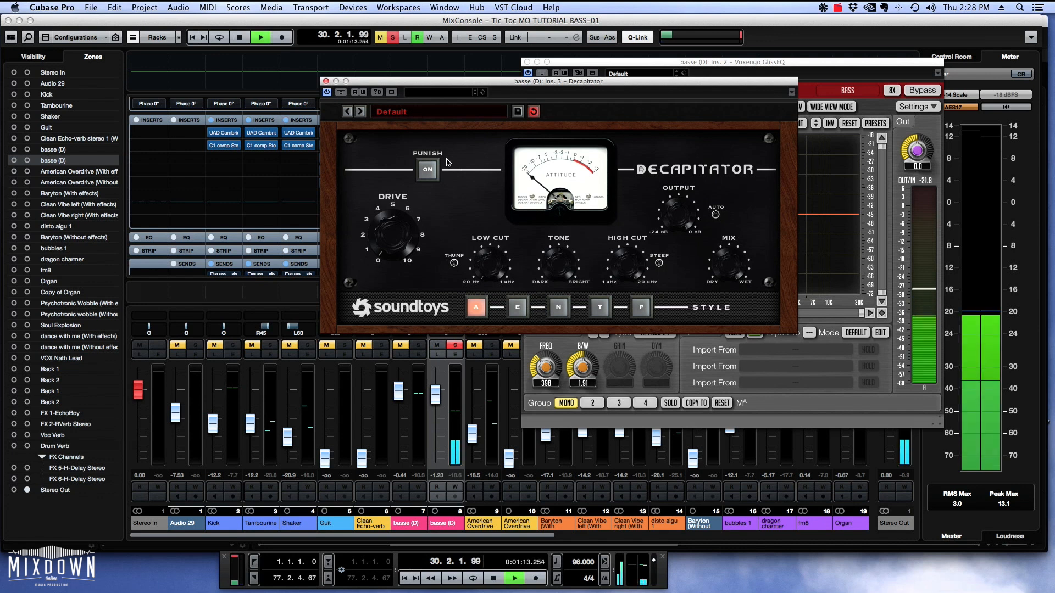
{"action": "left_click_drag", "start_coordinate": [435, 395], "coordinate": [436, 390]}
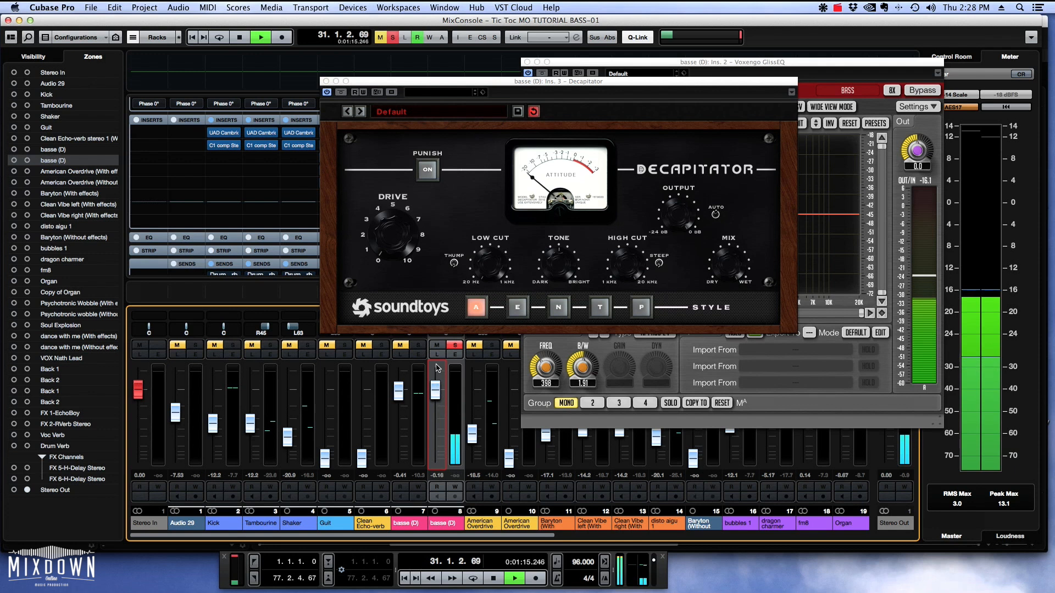
{"action": "left_click", "coordinate": [386, 247]}
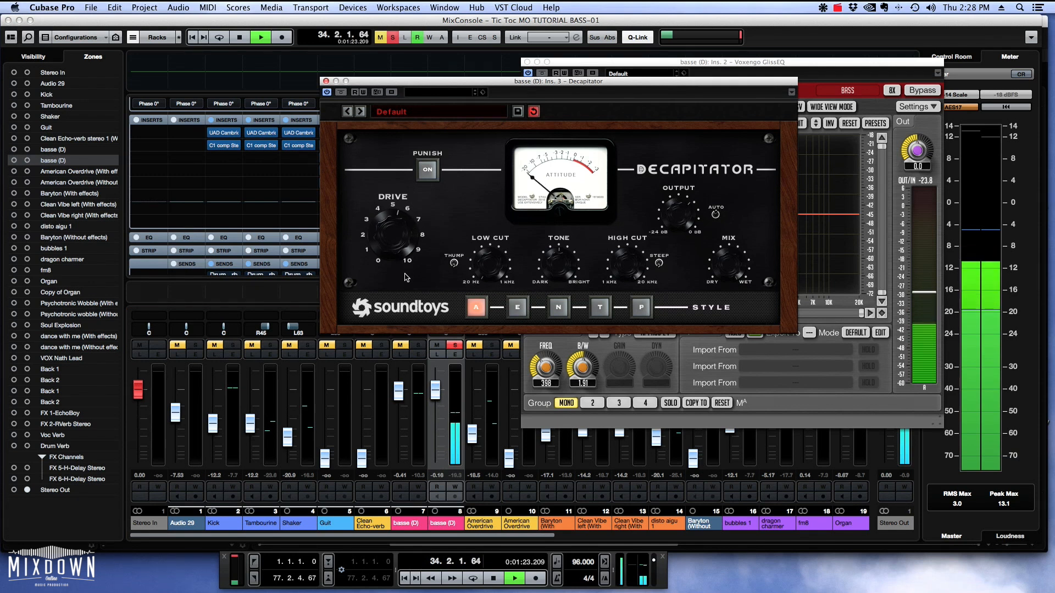
- Enable Punish in Decapitator, compare the sound using its bypass, and close the plug-in after stopping playback
{"action": "left_click", "coordinate": [428, 175]}
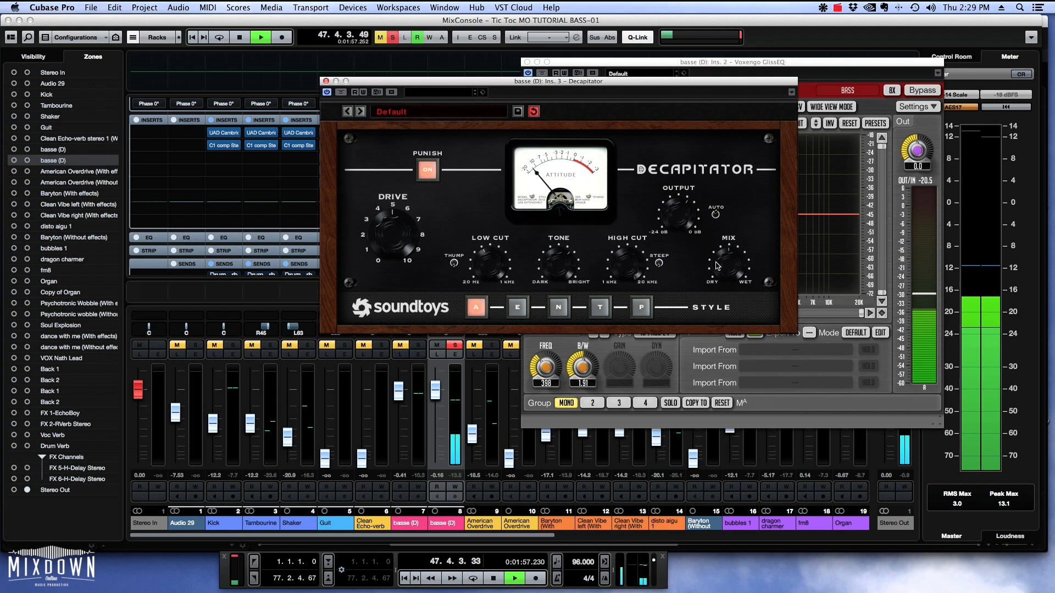
{"action": "left_click", "coordinate": [341, 92]}
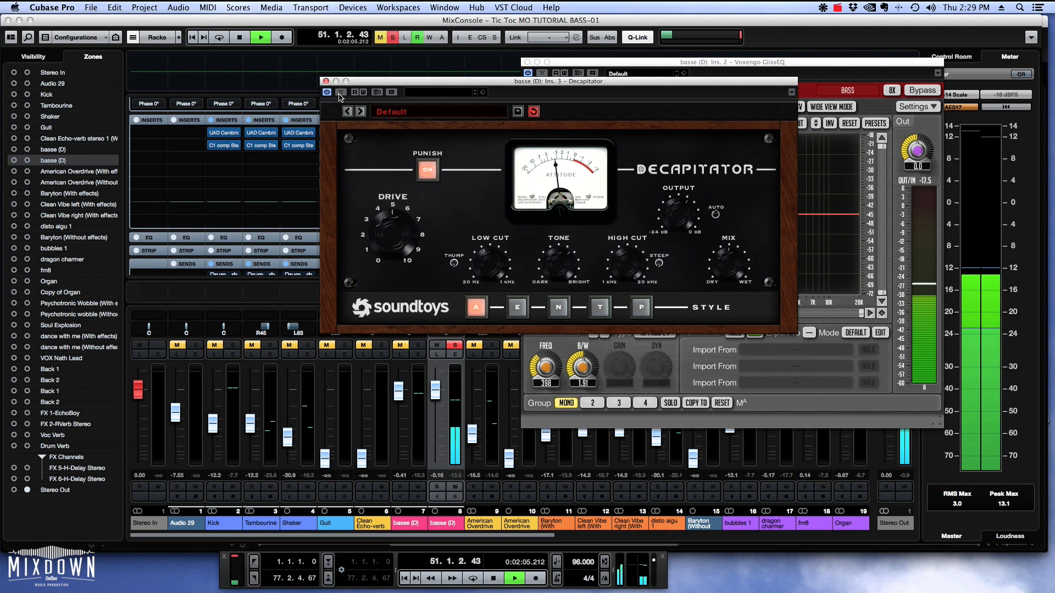
{"action": "key", "text": "space"}
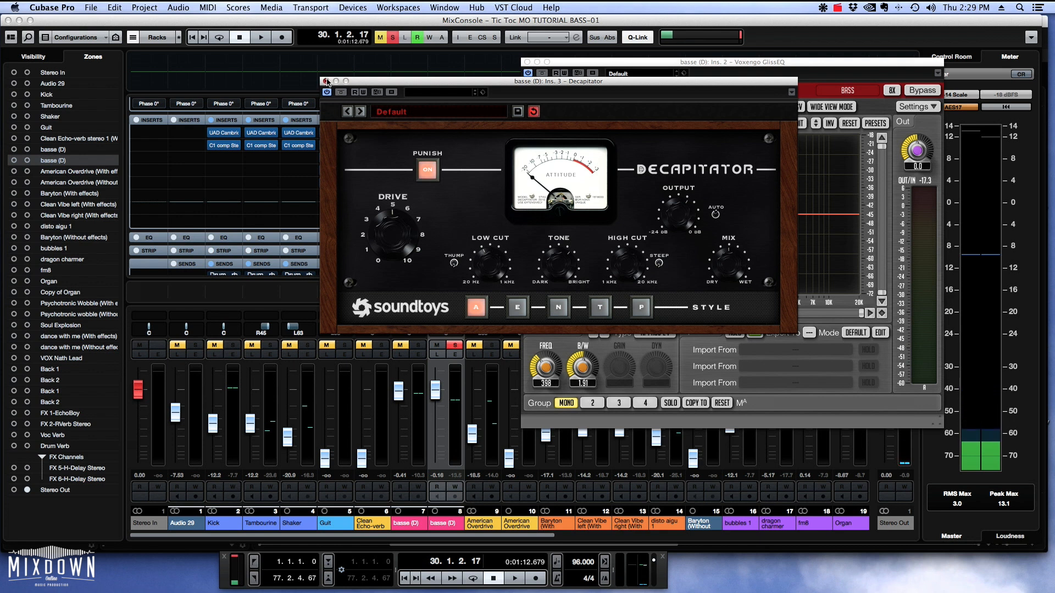
{"action": "left_click", "coordinate": [326, 81]}
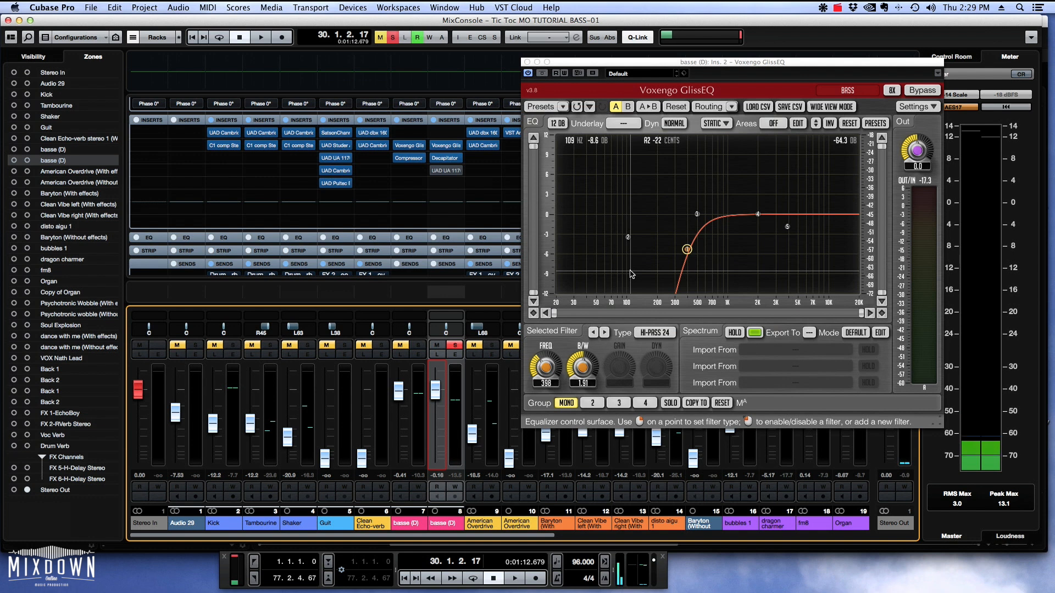
- Activate and open the UAD UA 1176LN insert on the second bass channel and play the bass through it, moving its window clear of the mixer
{"action": "left_click", "coordinate": [434, 171]}
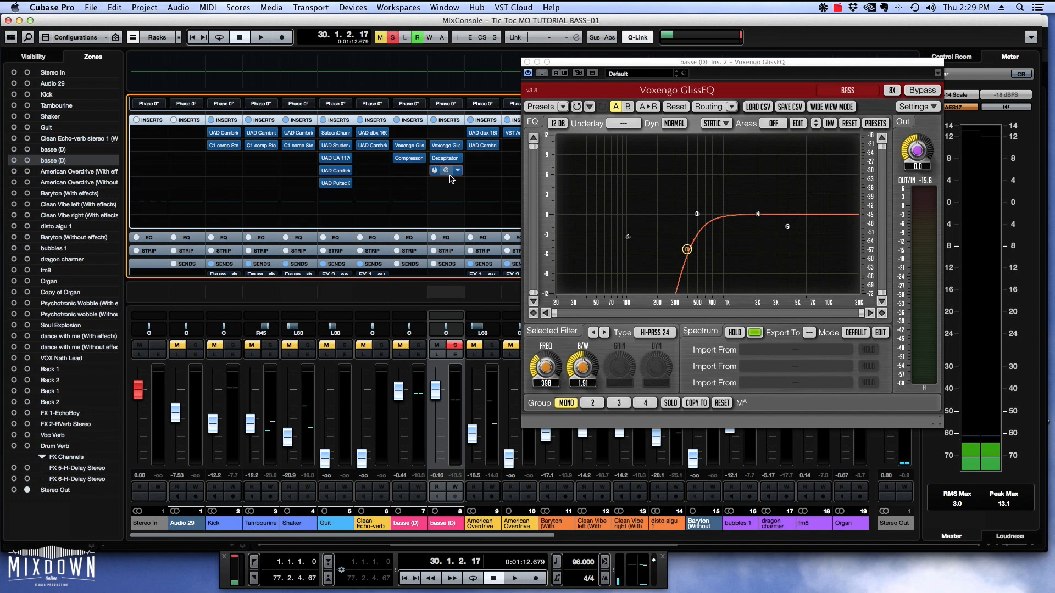
{"action": "left_click", "coordinate": [445, 171]}
{"action": "key", "text": "space"}
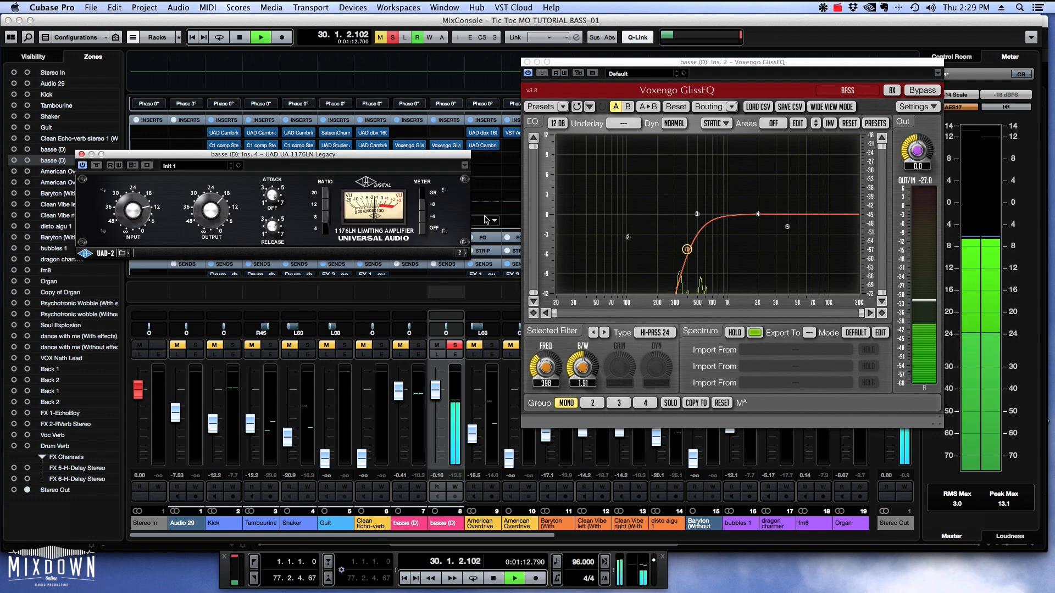
{"action": "left_click_drag", "start_coordinate": [341, 158], "coordinate": [362, 134]}
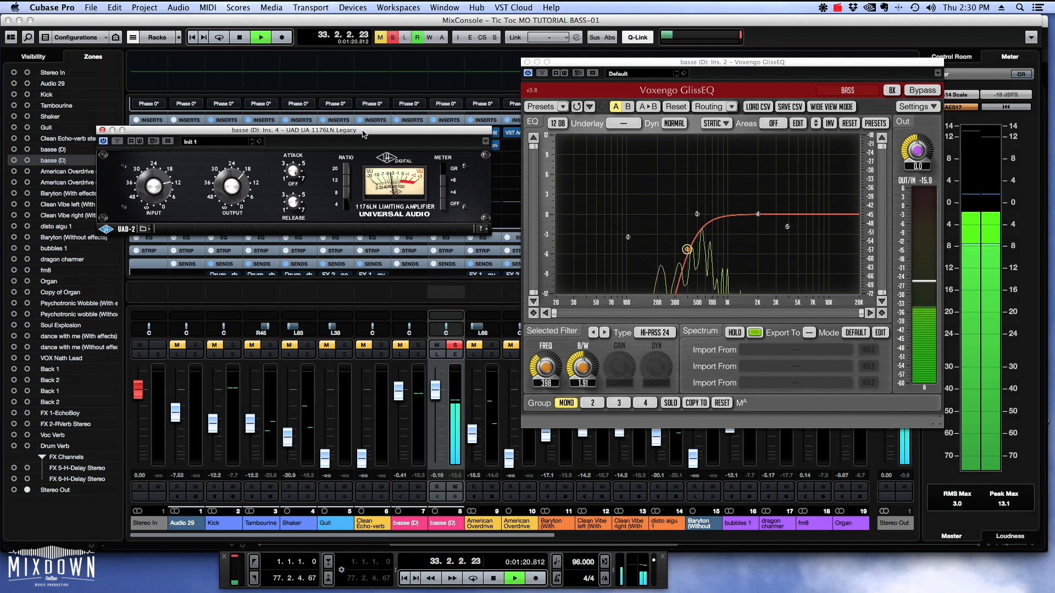
{"action": "left_click_drag", "start_coordinate": [360, 134], "coordinate": [351, 110]}
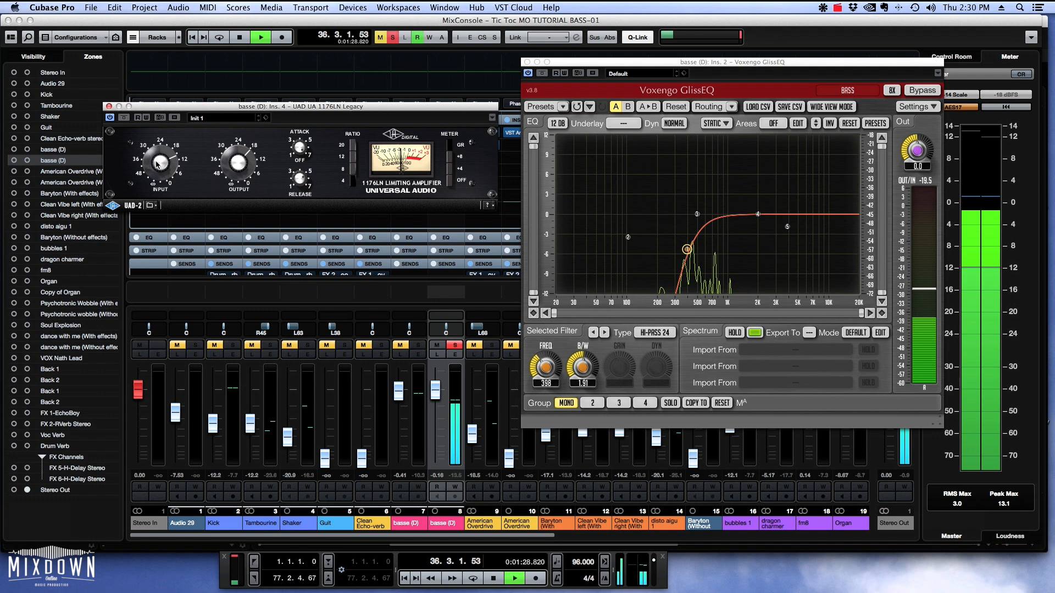
- Finish auditioning the bass through the 1176LN, stop playback and close the compressor window
{"action": "key", "text": "space"}
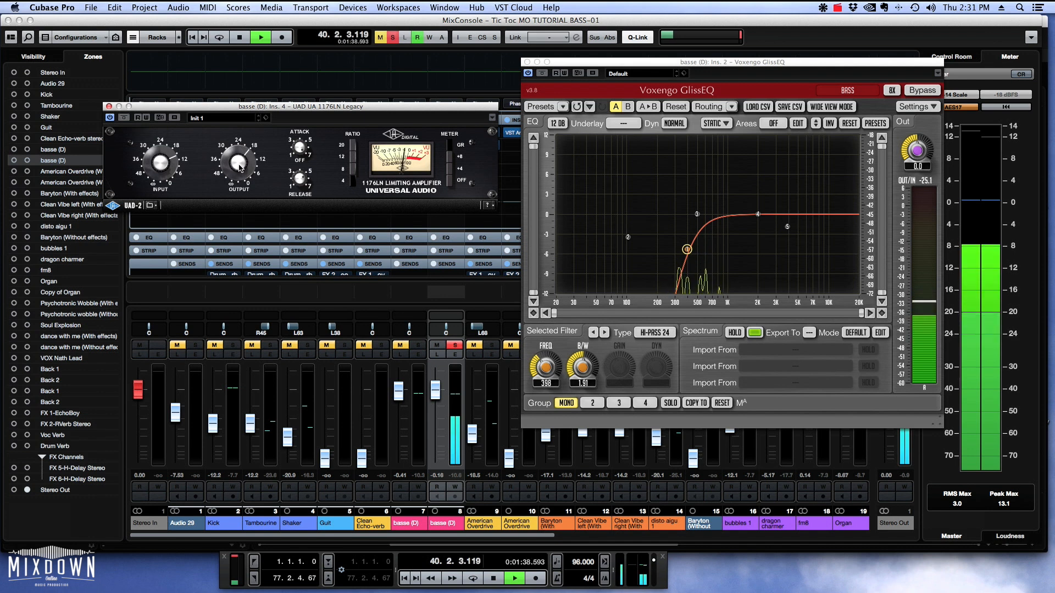
{"action": "key", "text": "space"}
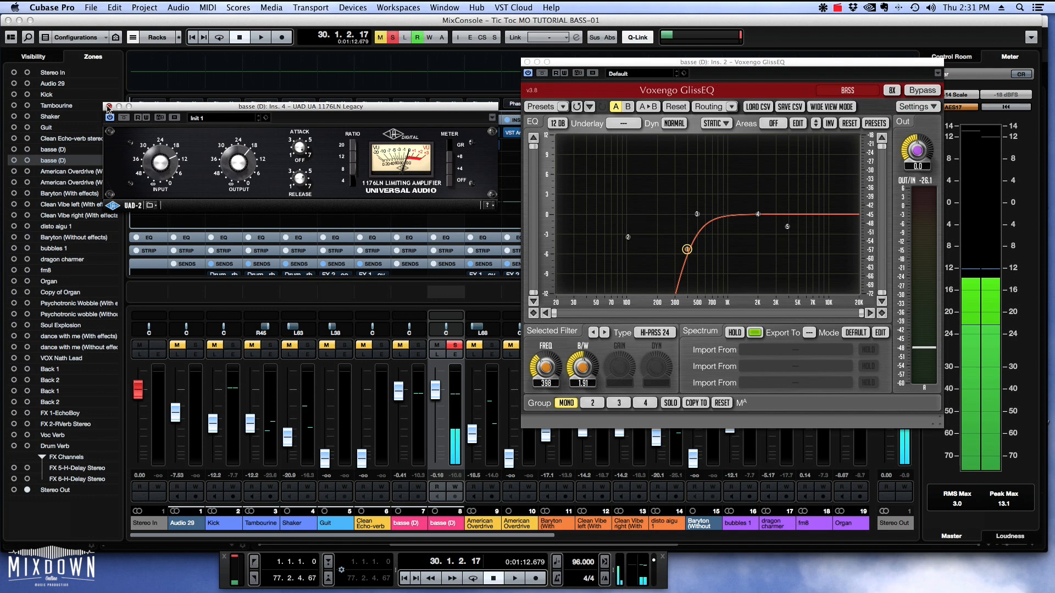
{"action": "left_click", "coordinate": [109, 106]}
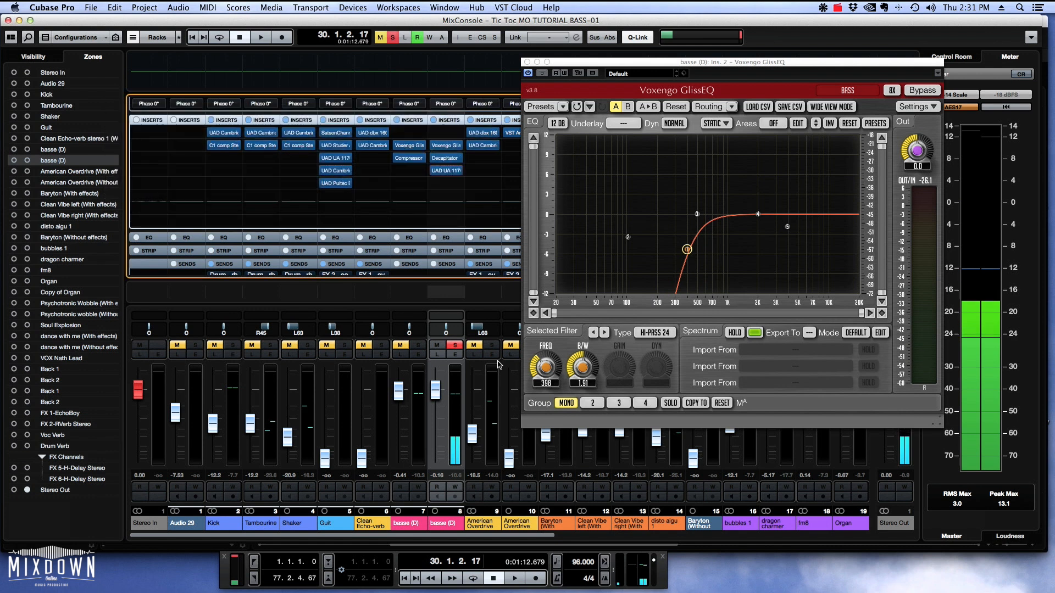
- Unsolo and mute the second bass channel with its fader fully down, and play the first bass channel soloed
{"action": "left_click", "coordinate": [455, 346]}
{"action": "scroll", "coordinate": [437, 438], "scroll_direction": "down", "scroll_amount": 2}
{"action": "scroll", "coordinate": [438, 438], "scroll_direction": "down", "scroll_amount": 10}
{"action": "left_click", "coordinate": [438, 346]}
{"action": "left_click", "coordinate": [418, 345]}
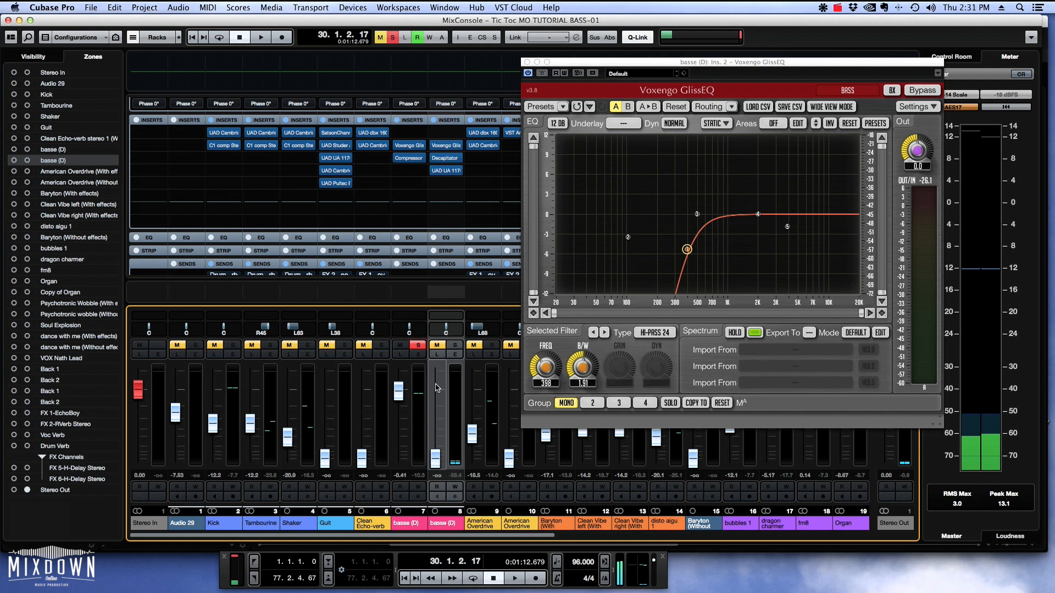
{"action": "key", "text": "space"}
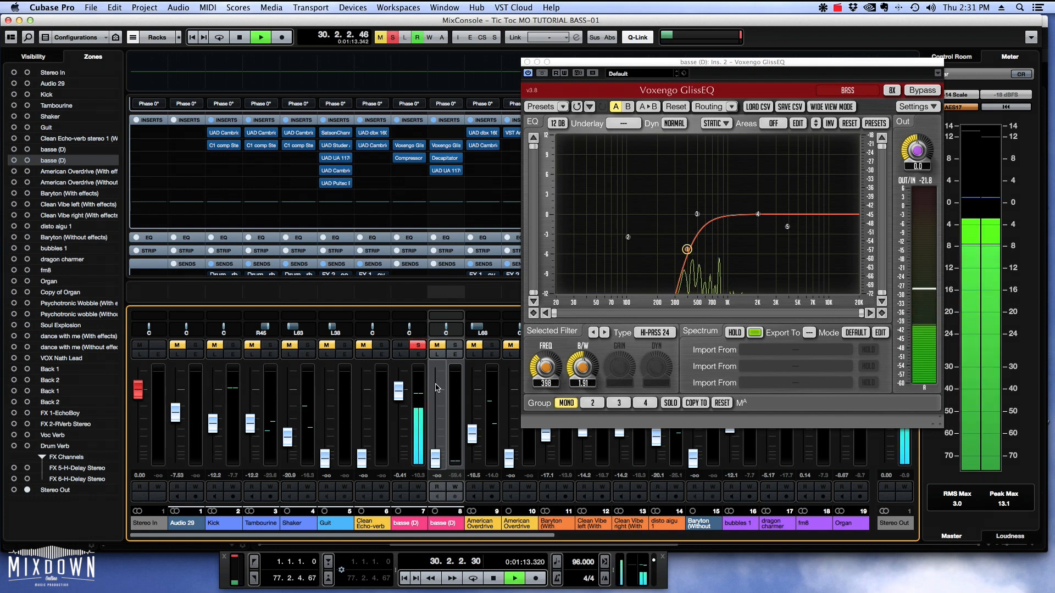
- Blend the second bass channel with the first during playback, raising its fader to about -9 dB and soloing it too
{"action": "key", "text": "Right"}
{"action": "key", "text": "Left"}
{"action": "scroll", "coordinate": [438, 388], "scroll_direction": "up", "scroll_amount": 8}
{"action": "scroll", "coordinate": [438, 388], "scroll_direction": "up", "scroll_amount": 6}
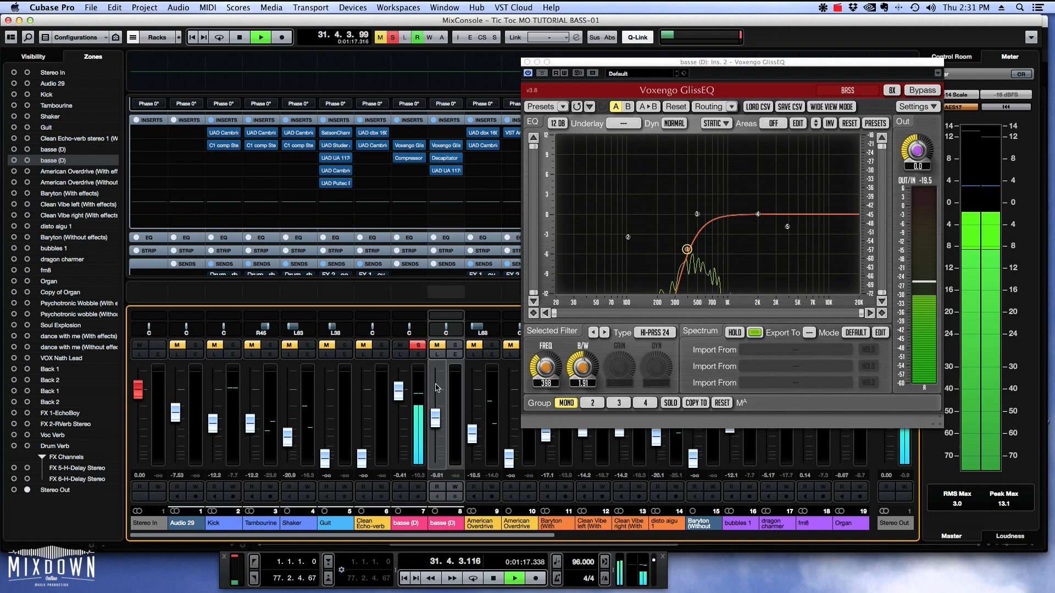
{"action": "key", "text": "s"}
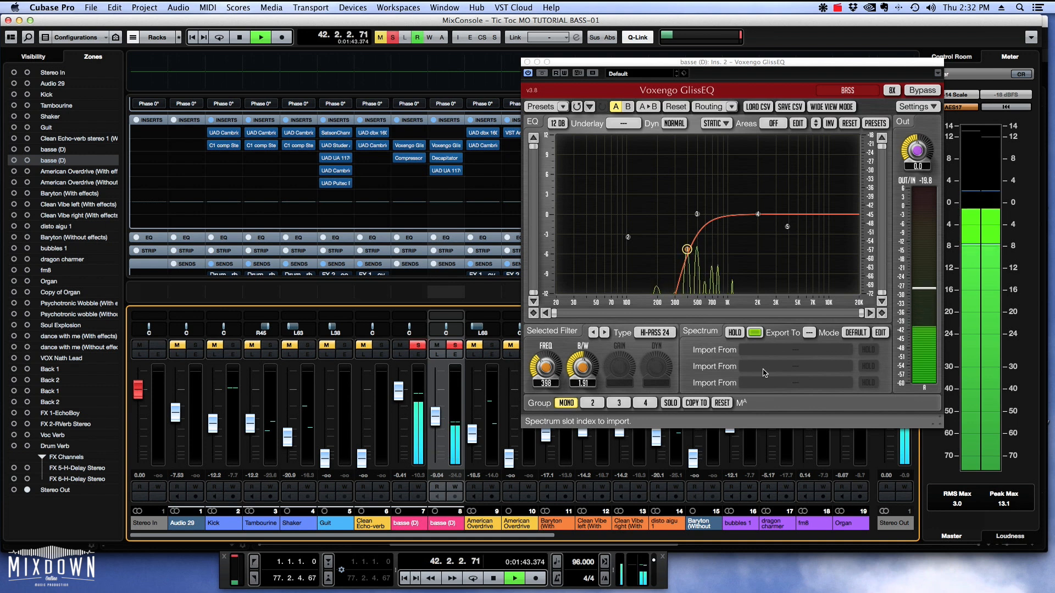
{"action": "key", "text": "space"}
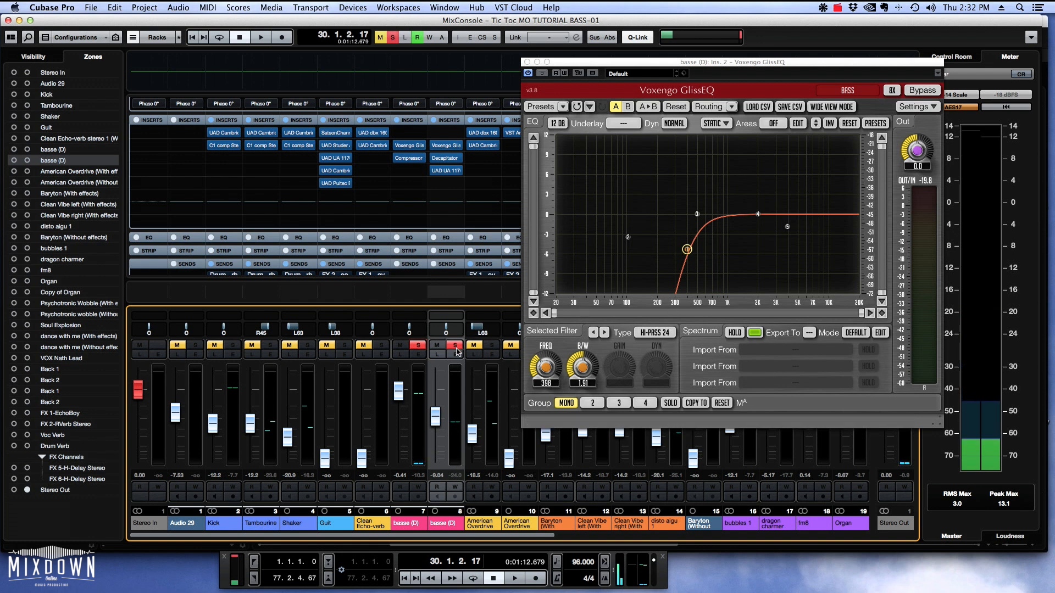
- Clear the solos on both bass channels and pull the second bass channel's fader fully down
{"action": "left_click", "coordinate": [418, 345], "text": "super"}
{"action": "left_click", "coordinate": [418, 345]}
{"action": "left_click_drag", "start_coordinate": [435, 416], "coordinate": [435, 456]}
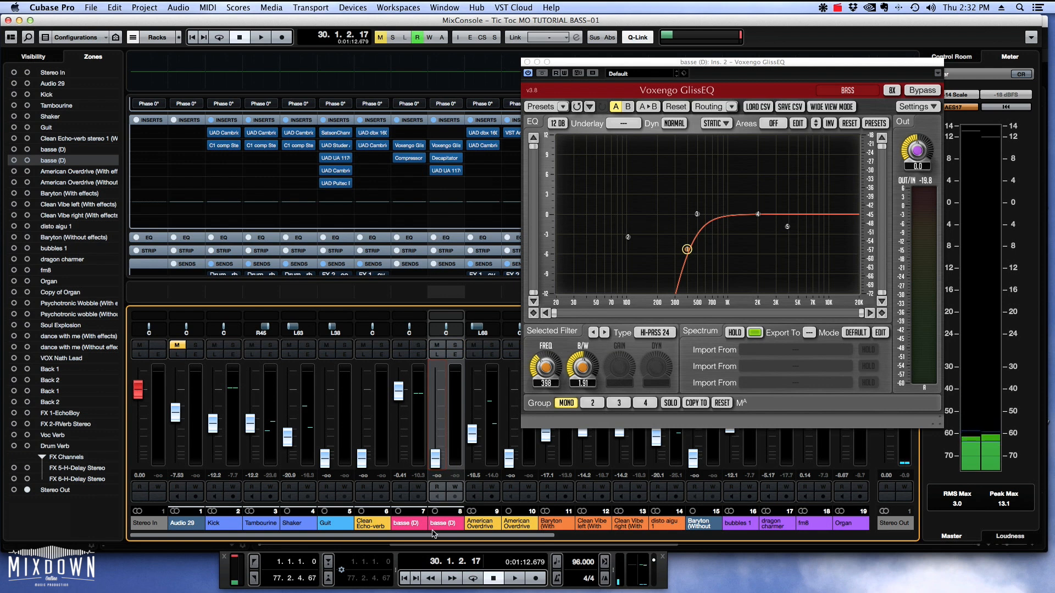
- Compare the full mix with the first bass channel's inserts repeatedly bypassed and reactivated, leaving them active and stopping playback
{"action": "left_click", "coordinate": [397, 120]}
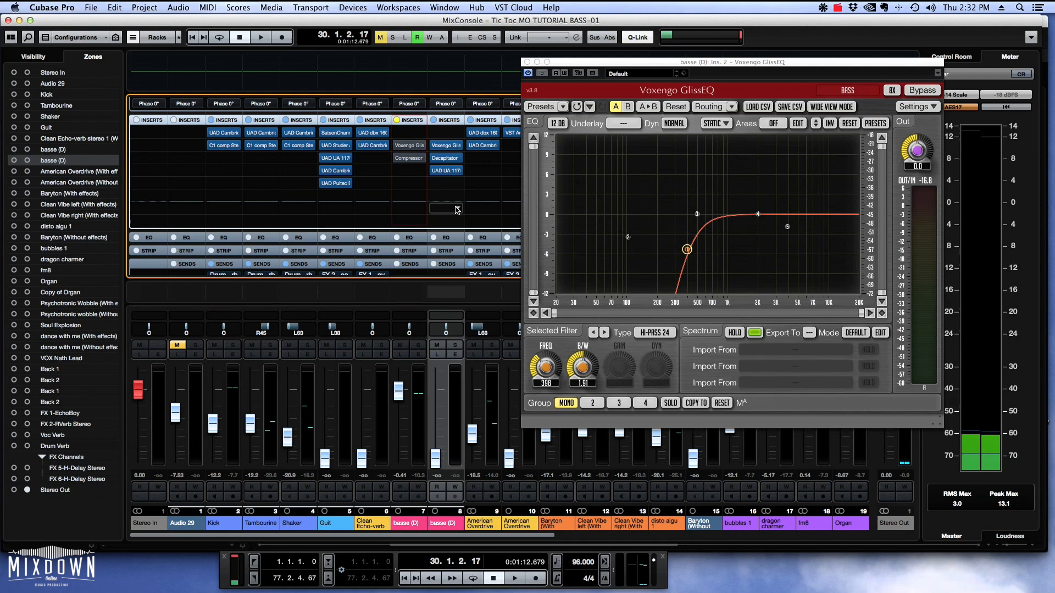
{"action": "key", "text": "space"}
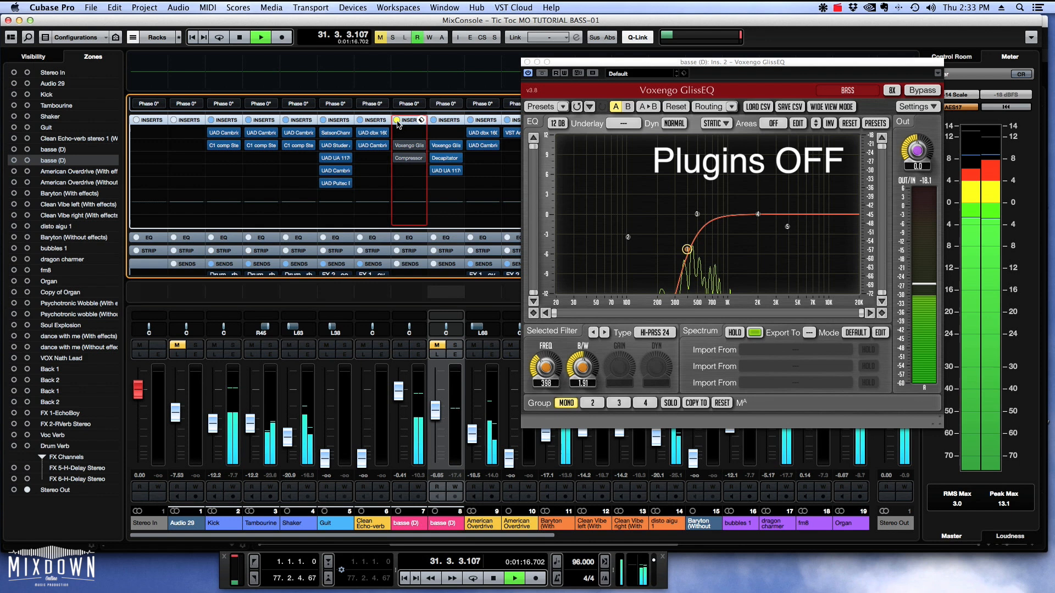
{"action": "left_click", "coordinate": [397, 121]}
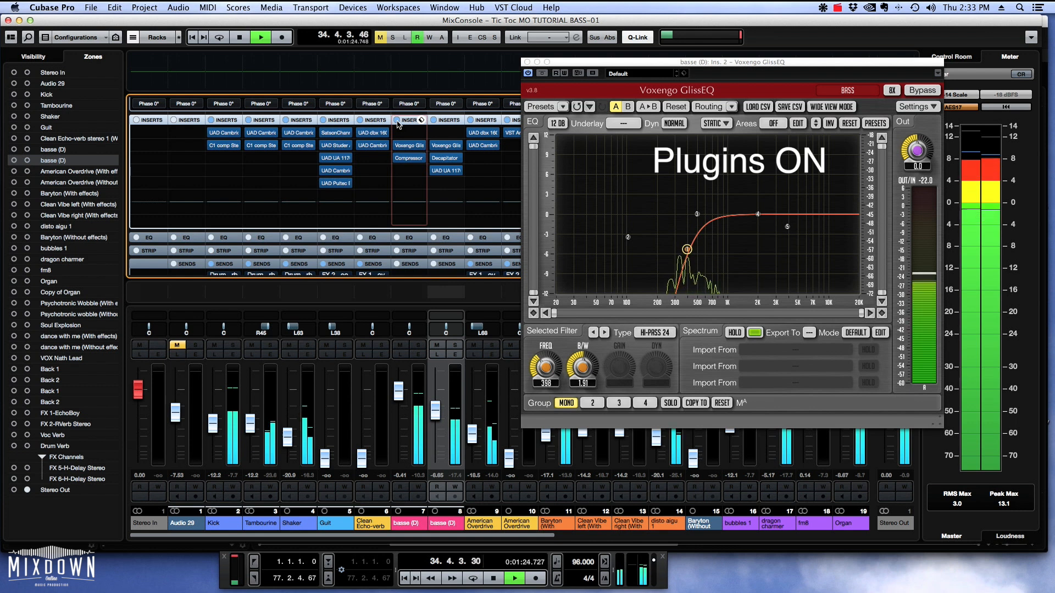
{"action": "left_click", "coordinate": [397, 121]}
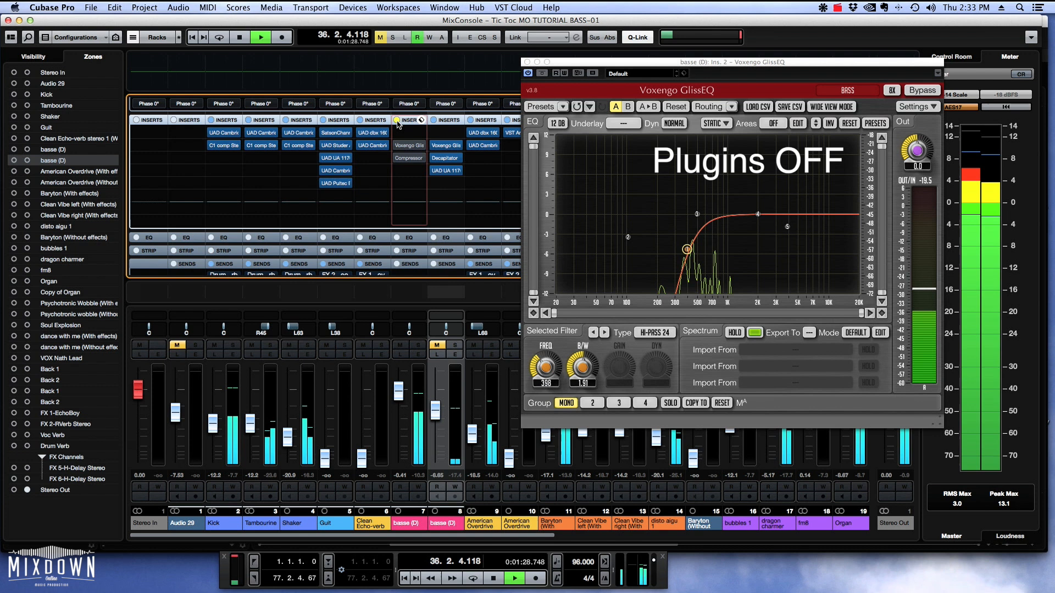
{"action": "left_click", "coordinate": [397, 121]}
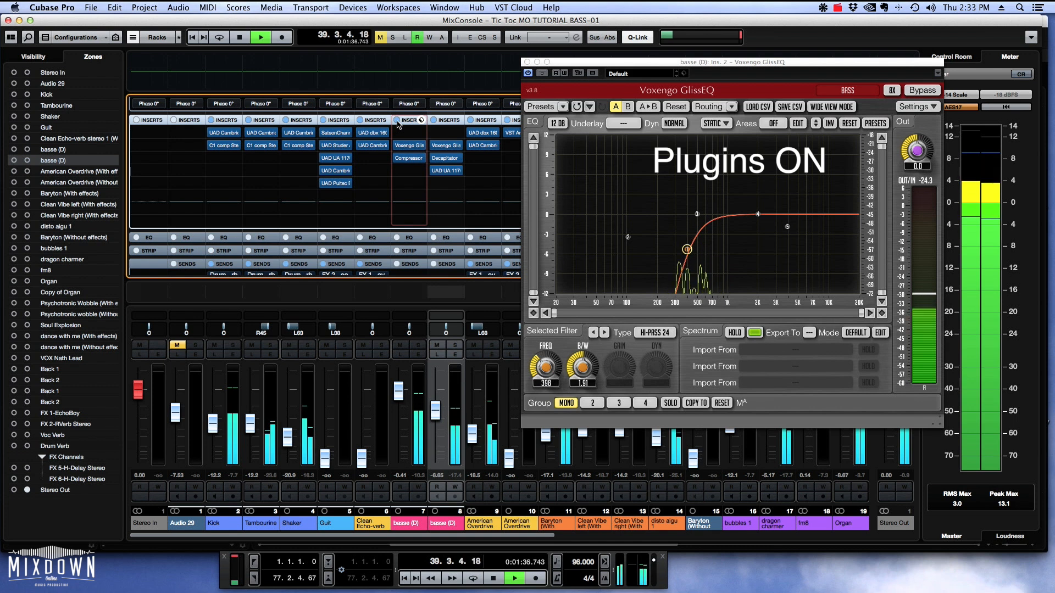
{"action": "left_click", "coordinate": [397, 122]}
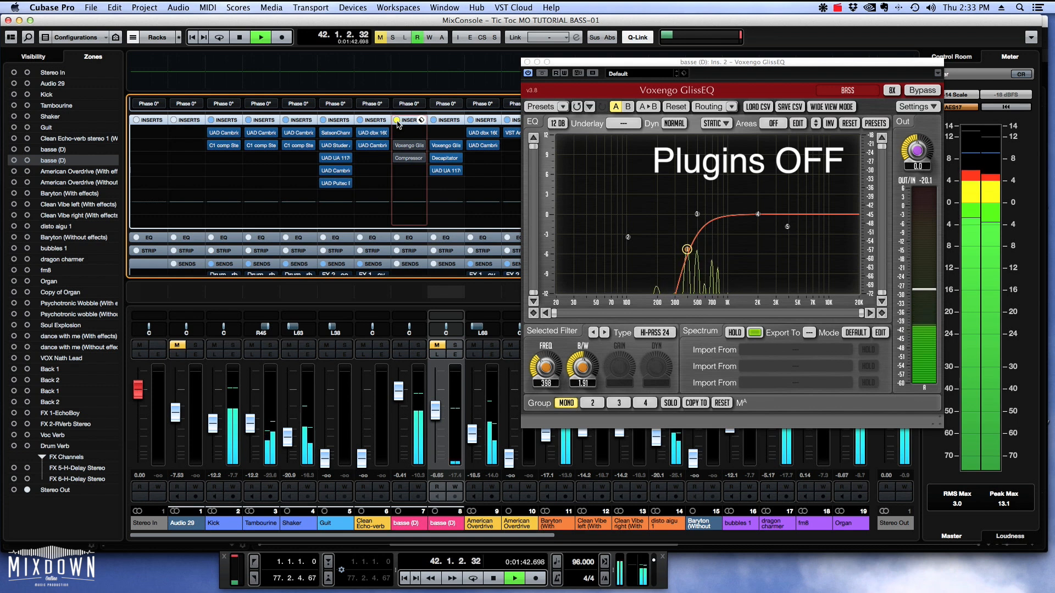
{"action": "left_click", "coordinate": [397, 121]}
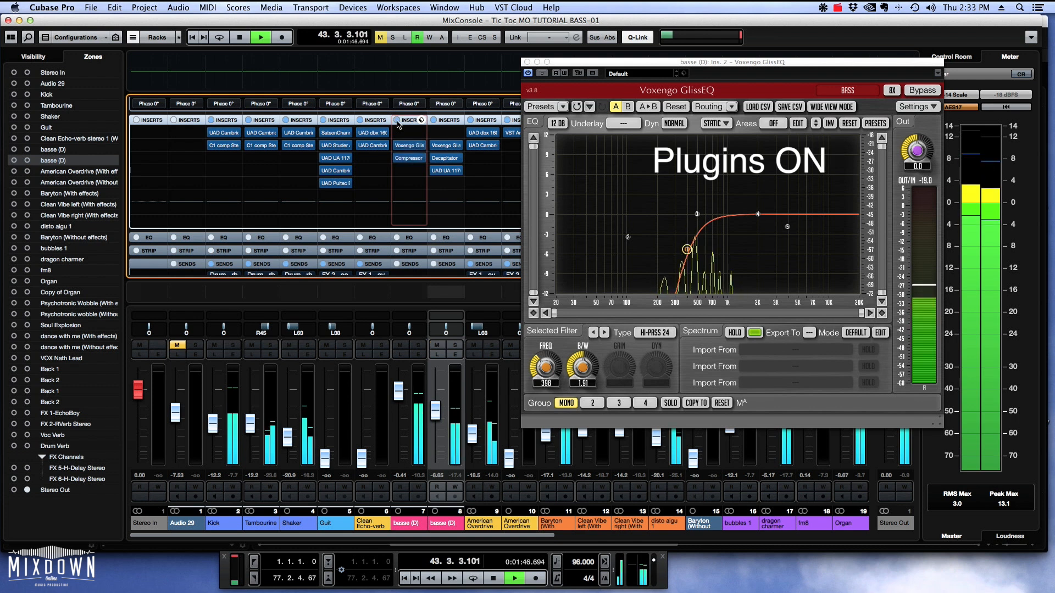
{"action": "key", "text": "space"}
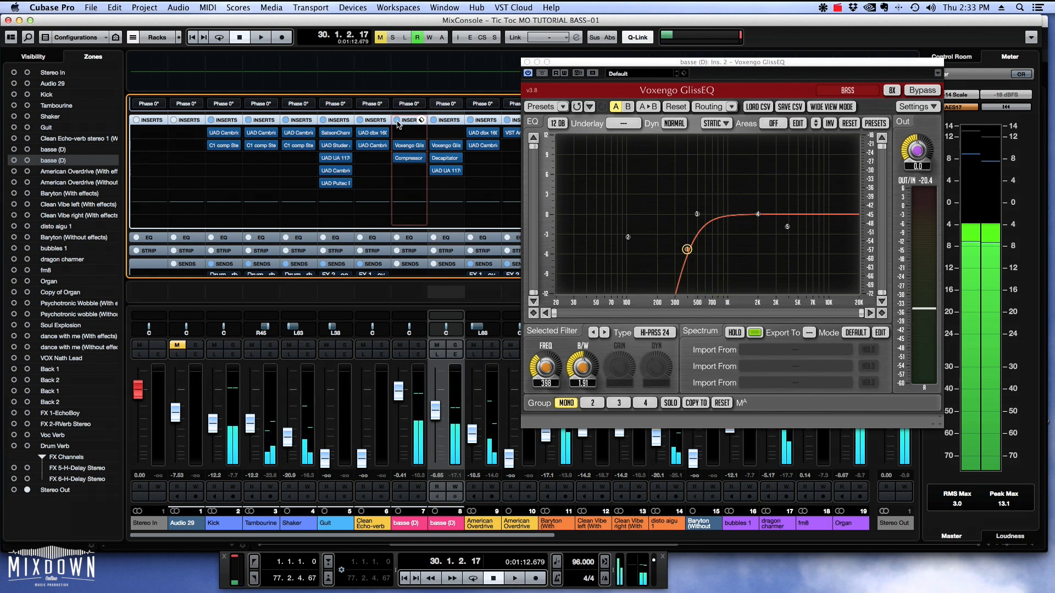